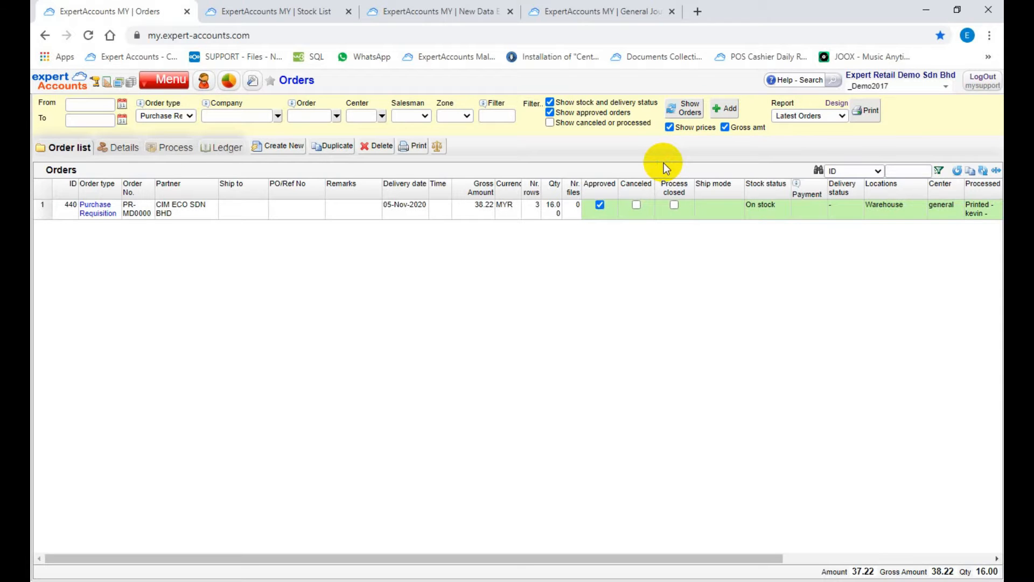
Create a new Purchase Requisition for the Warehouse location with ACE PRODUCTS (M) SDN BHD, keeping order and delivery dates of 06-Nov-2020
{"action": "left_click", "coordinate": [279, 150]}
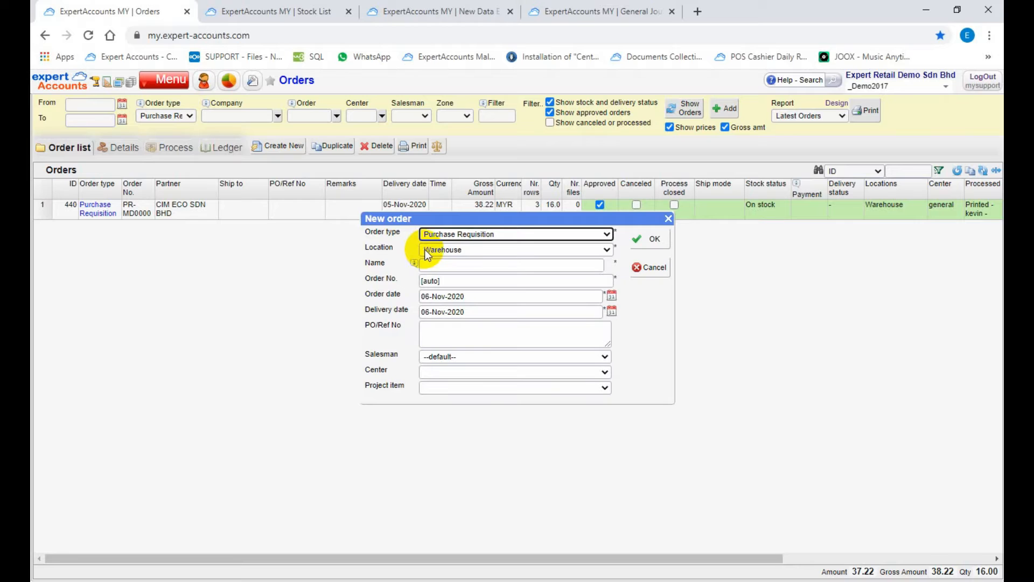
{"action": "left_click", "coordinate": [529, 250]}
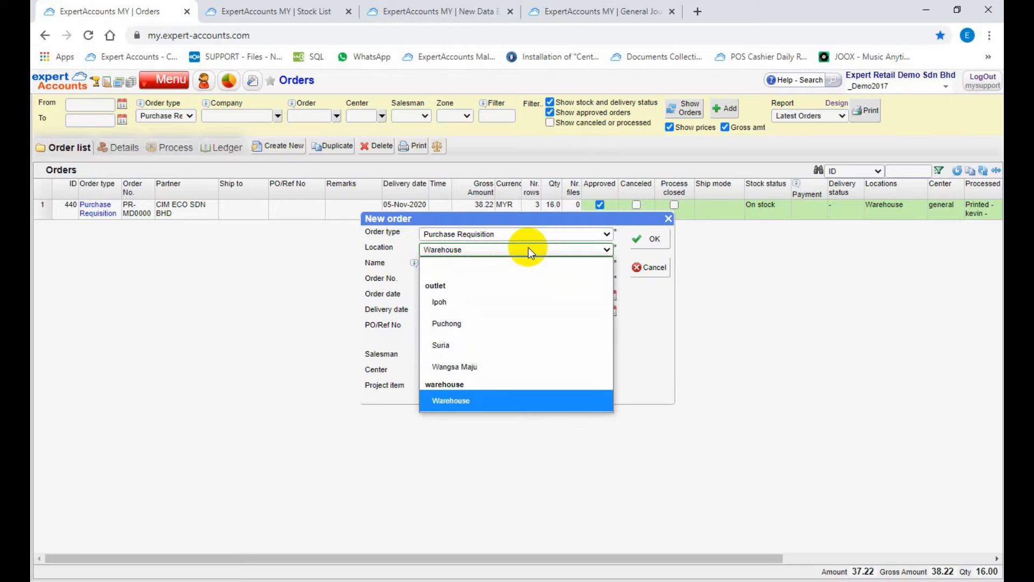
{"action": "left_click", "coordinate": [454, 400]}
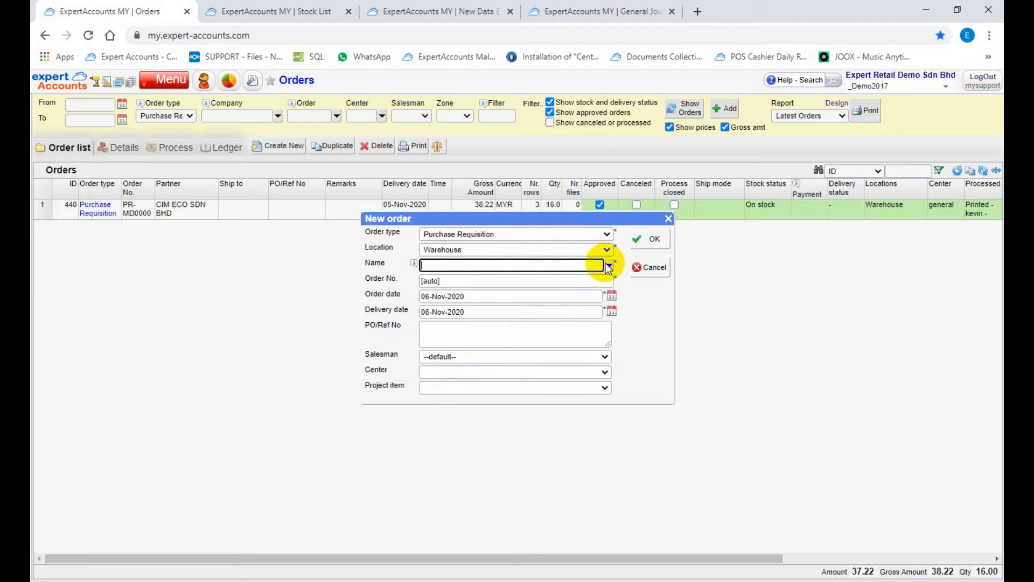
{"action": "left_click", "coordinate": [608, 266]}
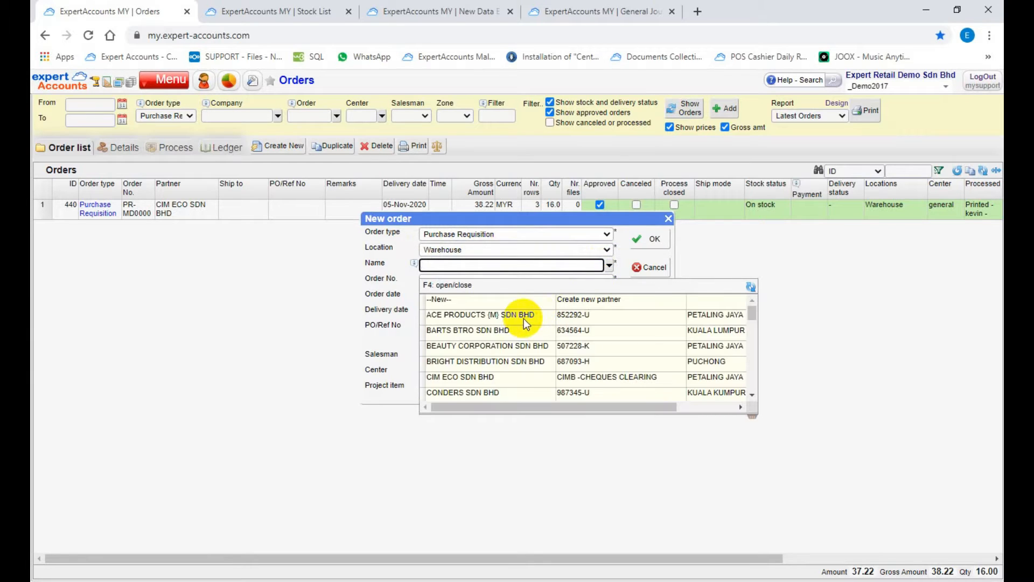
{"action": "left_click", "coordinate": [524, 319]}
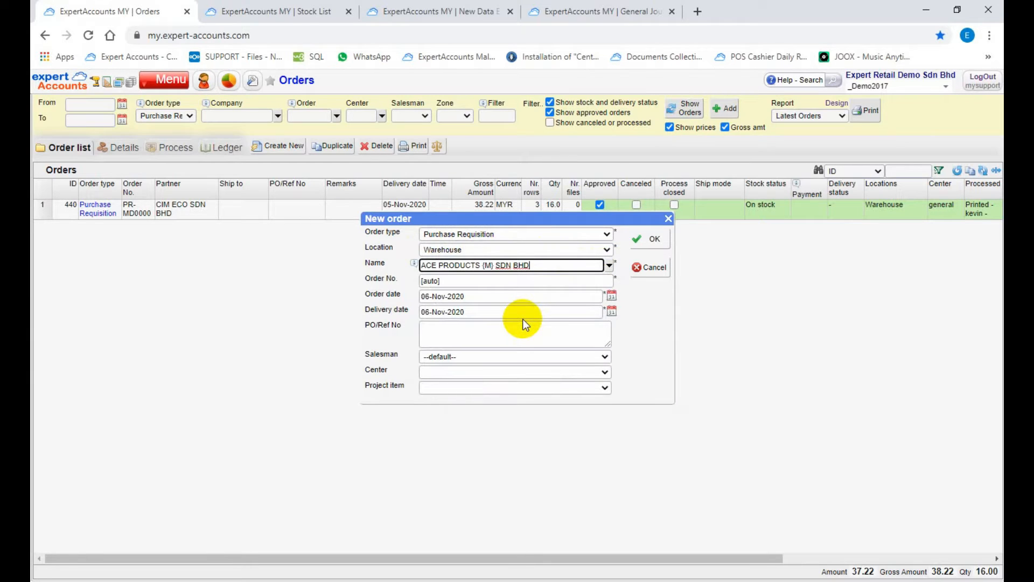
{"action": "left_click", "coordinate": [499, 284]}
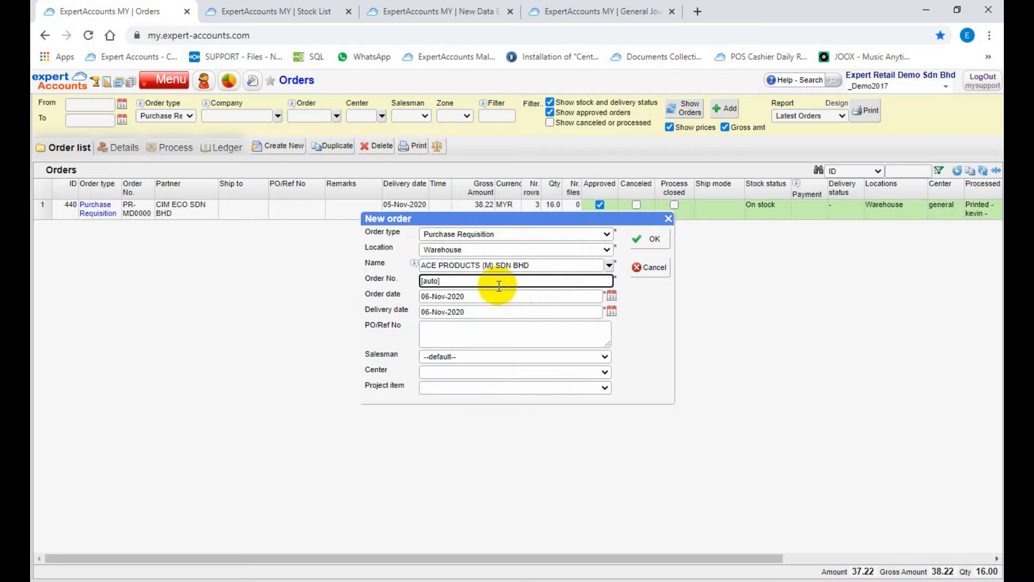
{"action": "left_click", "coordinate": [558, 295]}
{"action": "left_click", "coordinate": [541, 311]}
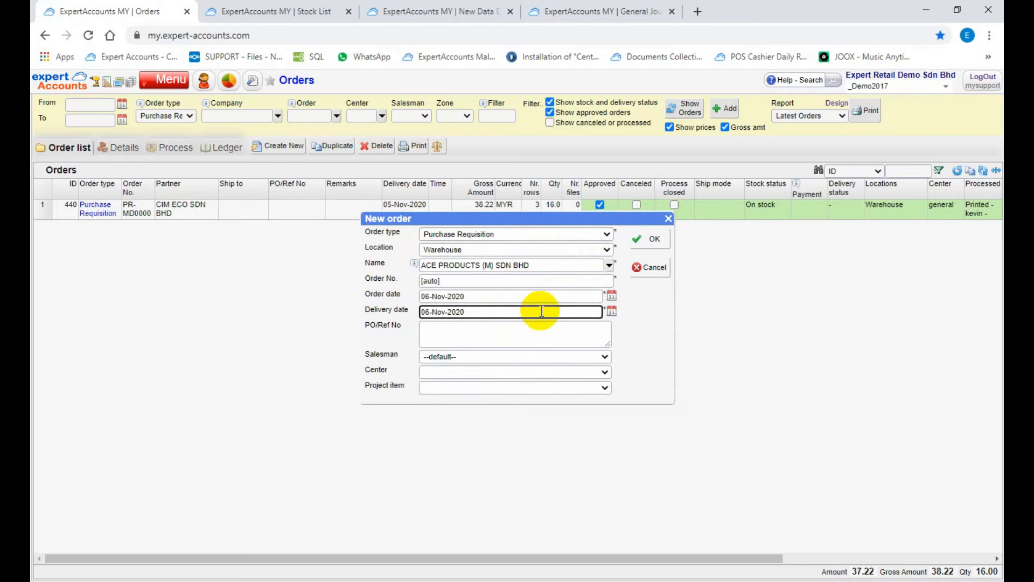
{"action": "left_click", "coordinate": [649, 248]}
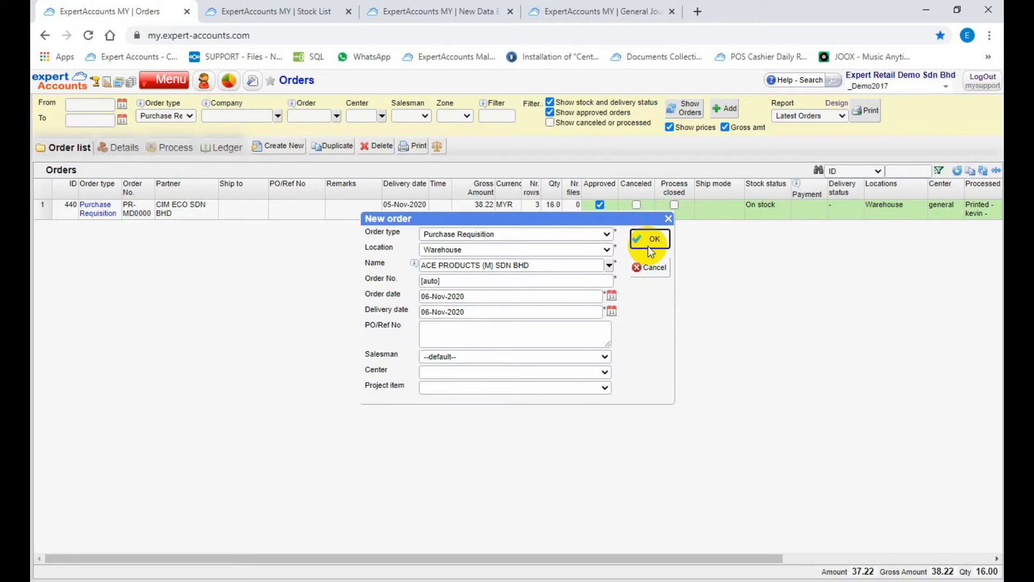
{"action": "left_click", "coordinate": [659, 238]}
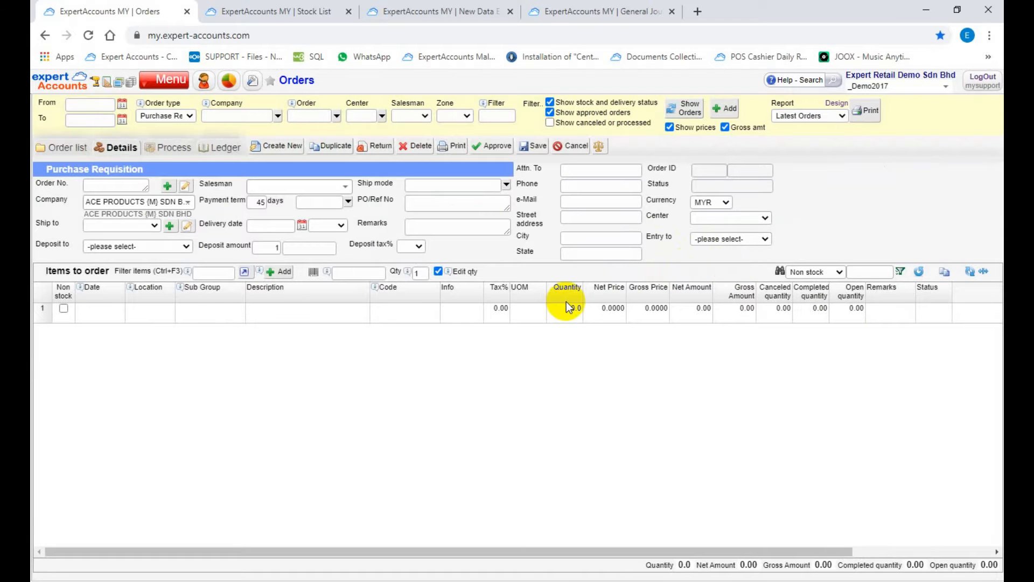
Fill the first item line with location Warehouse and 100 PLUS AQTIV 500ML, filtering the items by "drinks", and set its quantity to 1000
{"action": "left_click", "coordinate": [166, 318]}
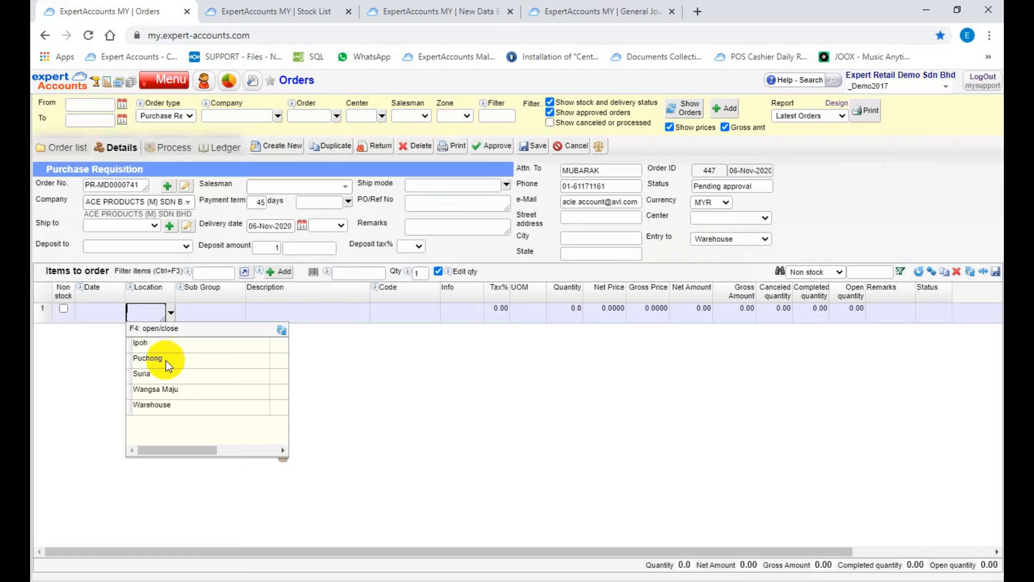
{"action": "left_click", "coordinate": [156, 409]}
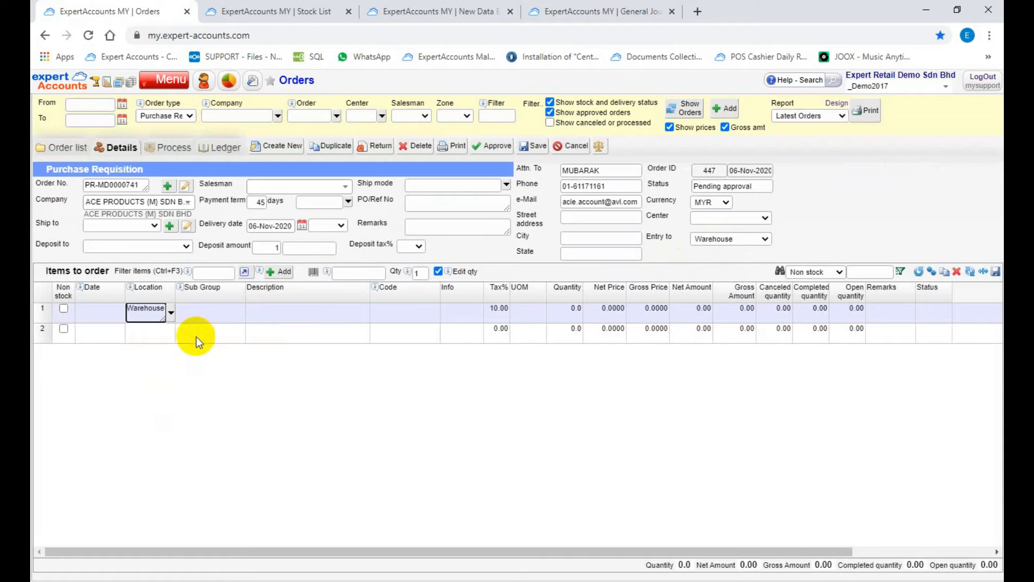
{"action": "left_click", "coordinate": [274, 308]}
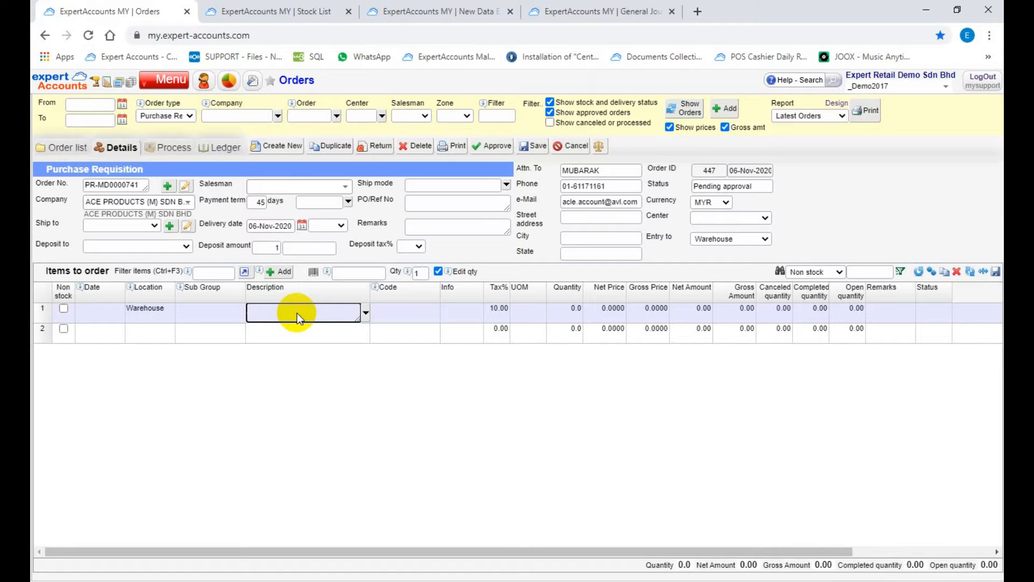
{"action": "left_click", "coordinate": [213, 272]}
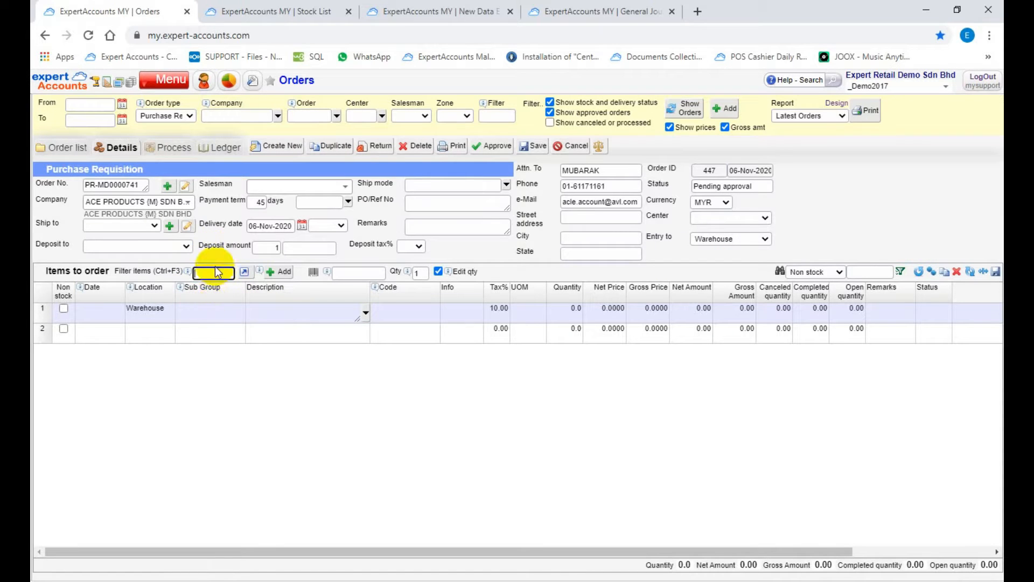
{"action": "type", "text": "drinks"}
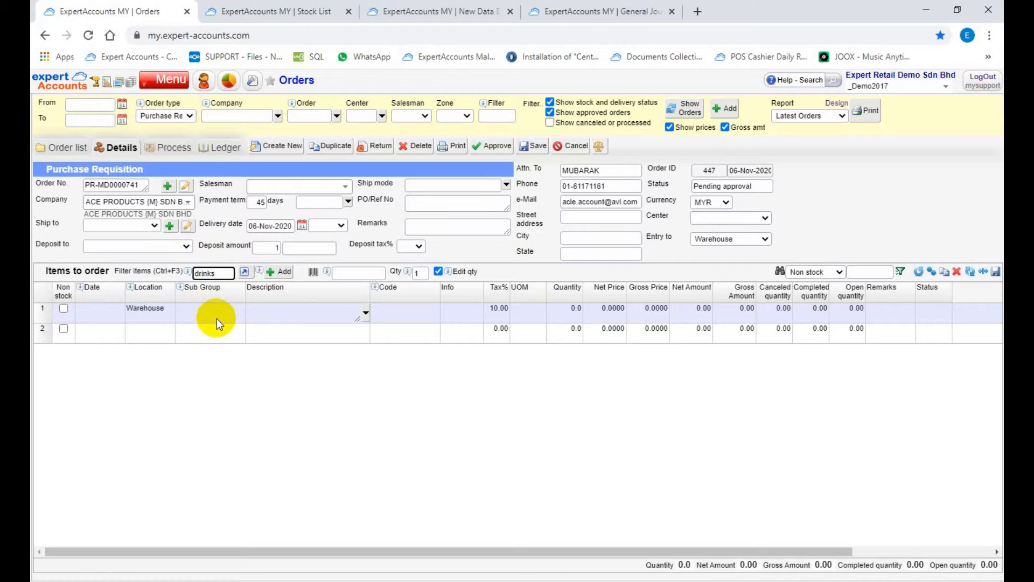
{"action": "key", "text": "Return"}
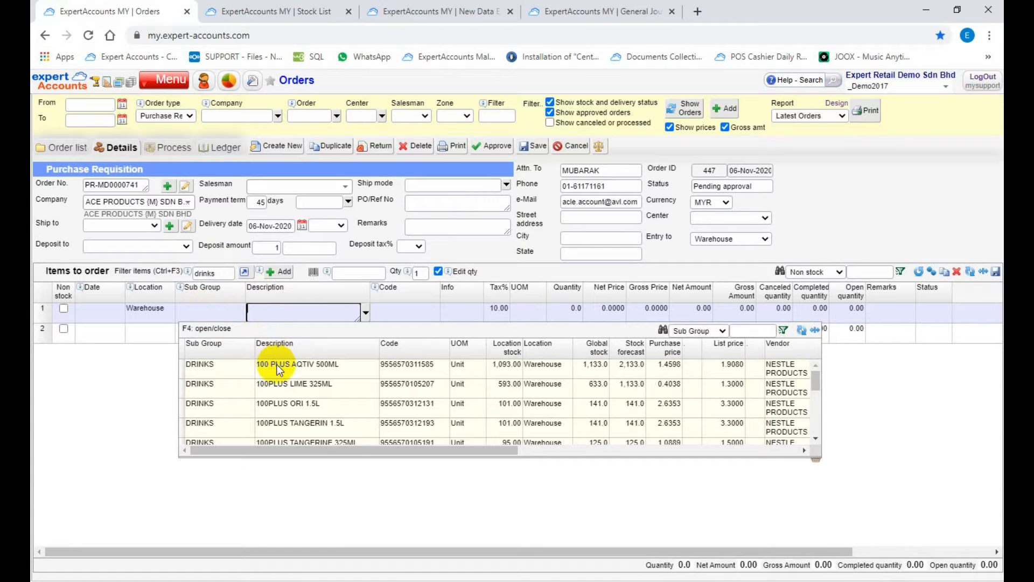
{"action": "double_click", "coordinate": [278, 367]}
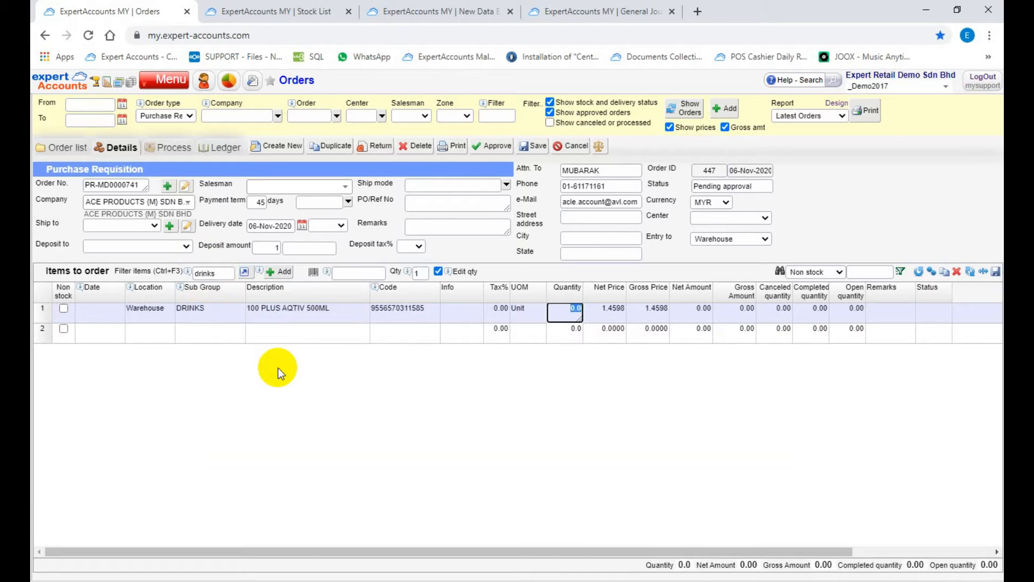
{"action": "type", "text": "1000"}
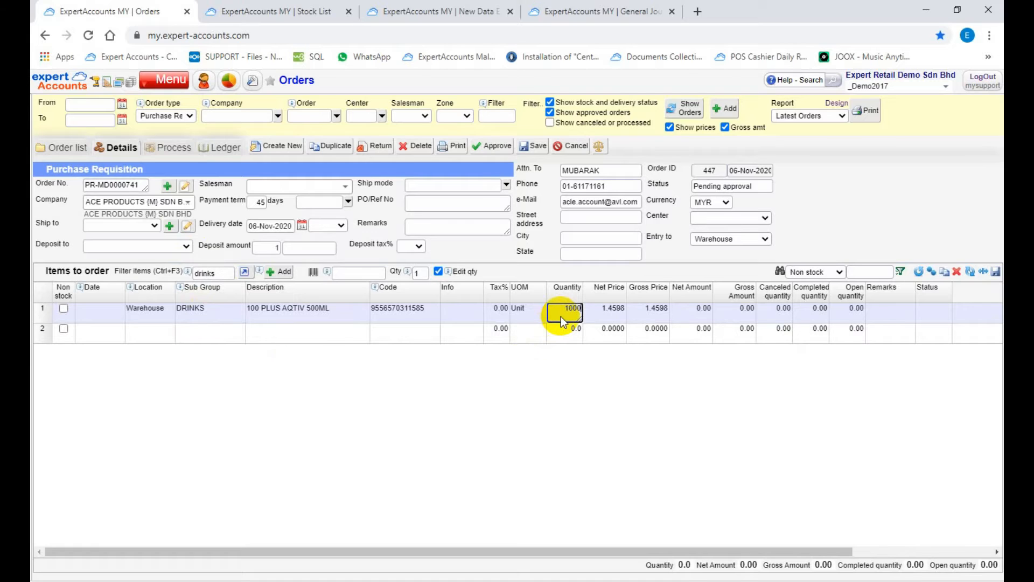
{"action": "key", "text": "Return"}
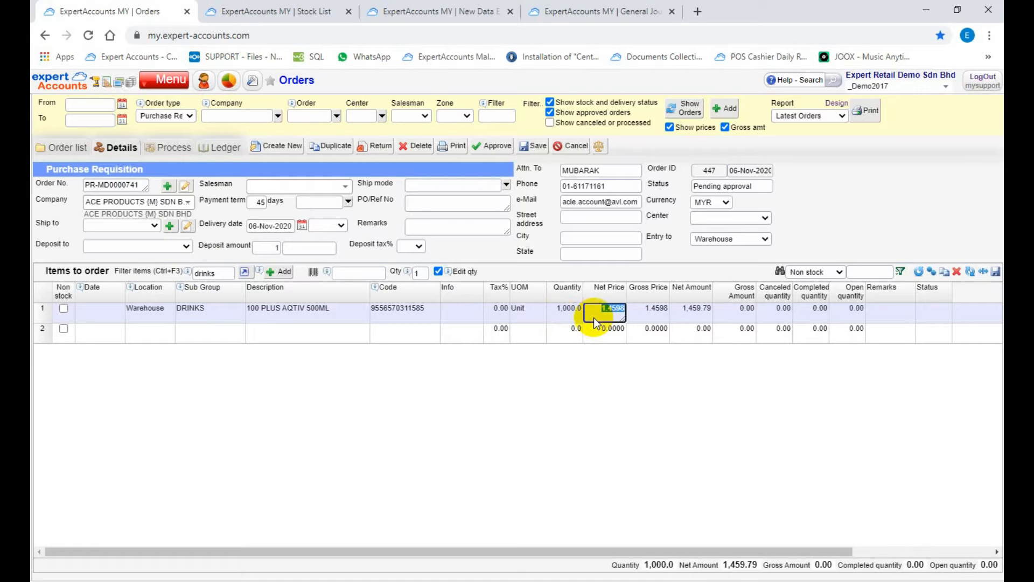
Add 100PLUS LIME 325ML as the second item line with a quantity of 500
{"action": "left_click", "coordinate": [349, 336]}
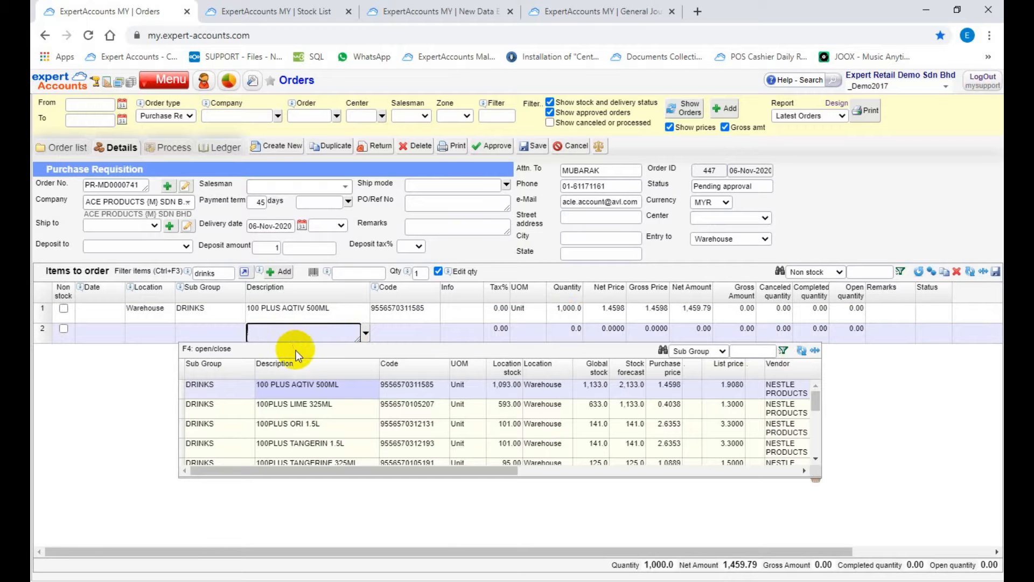
{"action": "left_click", "coordinate": [292, 412]}
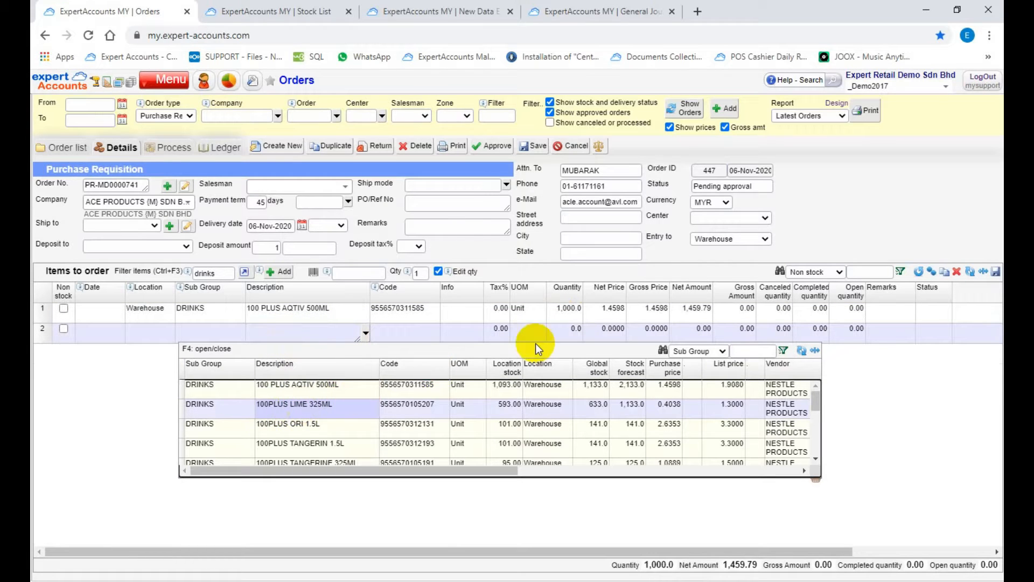
{"action": "left_click", "coordinate": [567, 338]}
{"action": "type", "text": "500"}
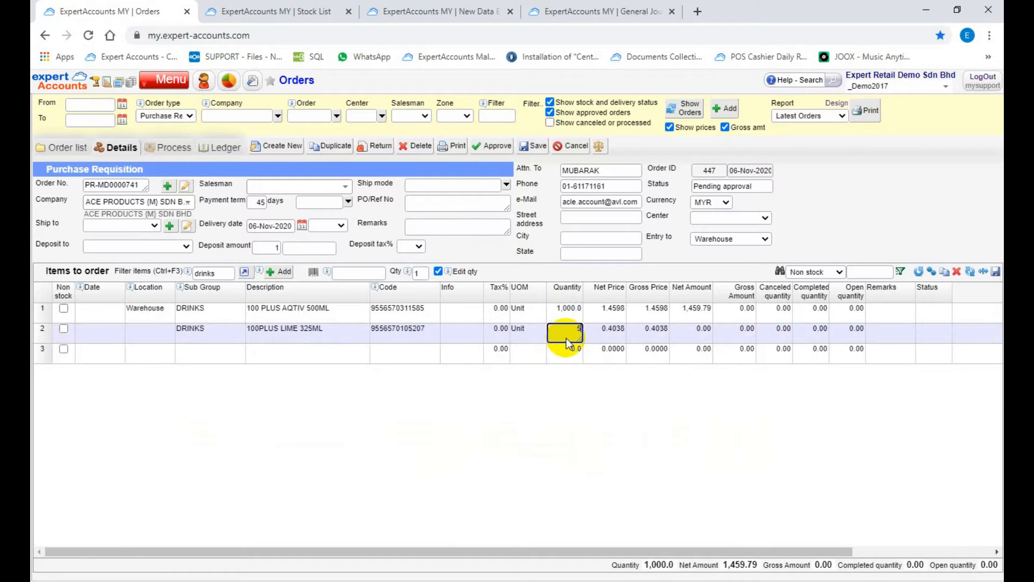
Add a non-stock third line described as "Service Charge" with quantity 1 and a net price of 10
{"action": "left_click", "coordinate": [326, 353]}
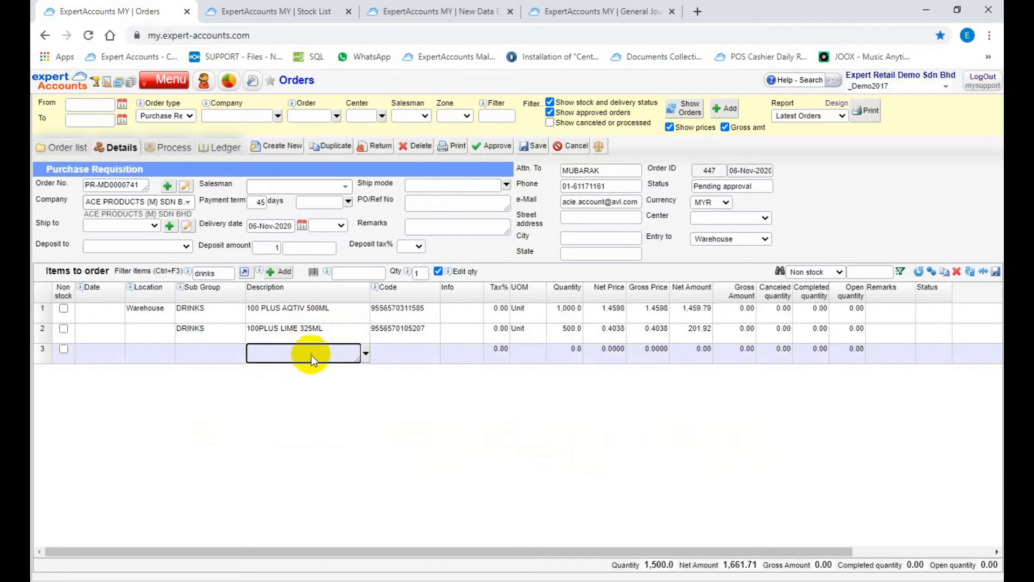
{"action": "left_click", "coordinate": [153, 353]}
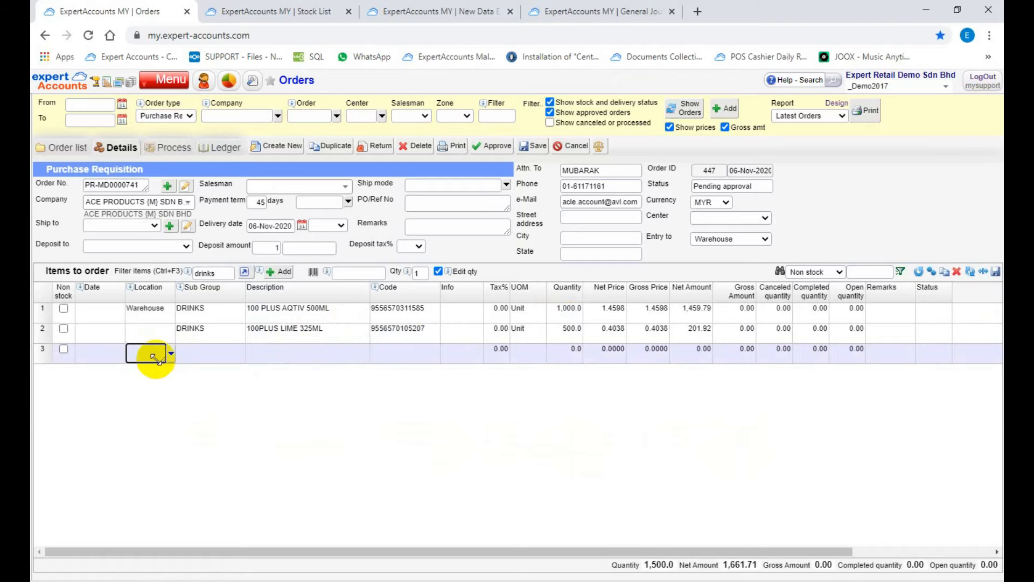
{"action": "left_click", "coordinate": [64, 349]}
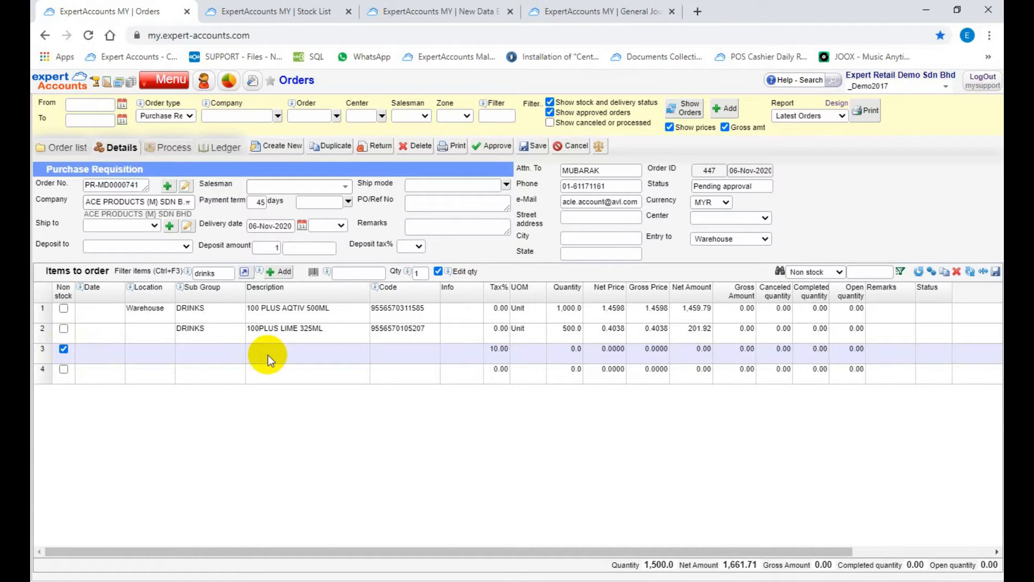
{"action": "left_click", "coordinate": [282, 354]}
{"action": "type", "text": "Service Charge"}
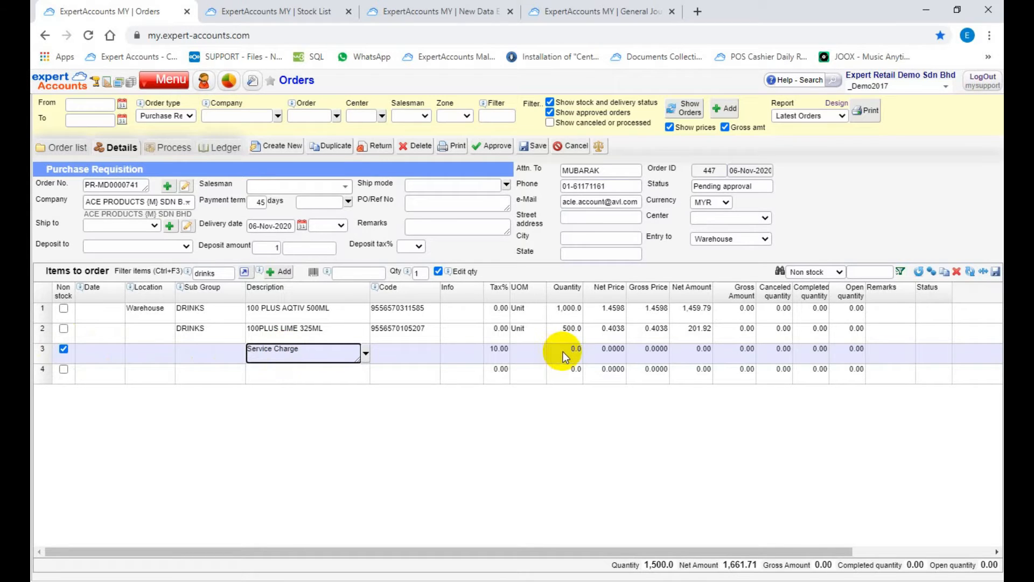
{"action": "left_click", "coordinate": [564, 352]}
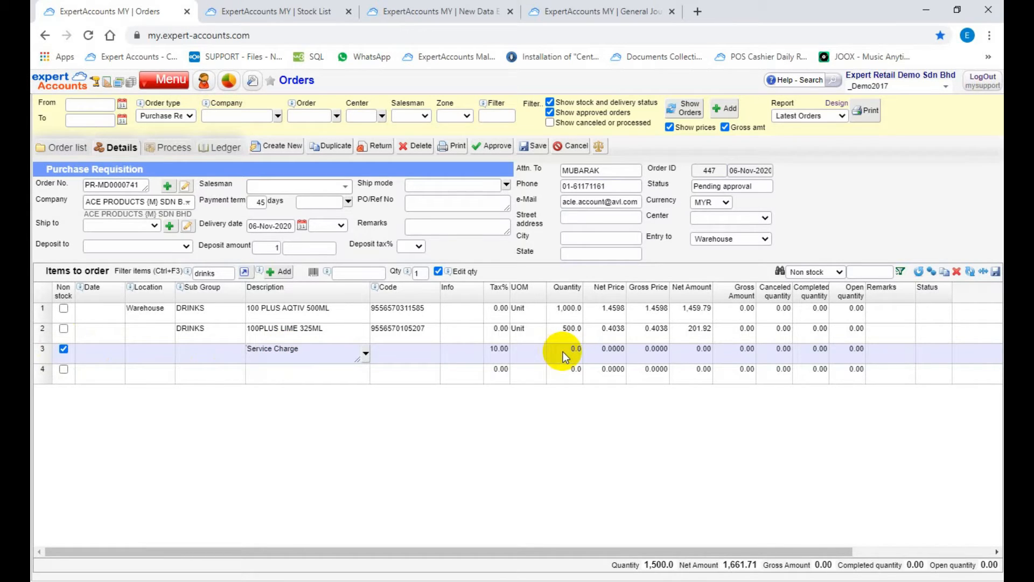
{"action": "type", "text": "1"}
{"action": "key", "text": "Return"}
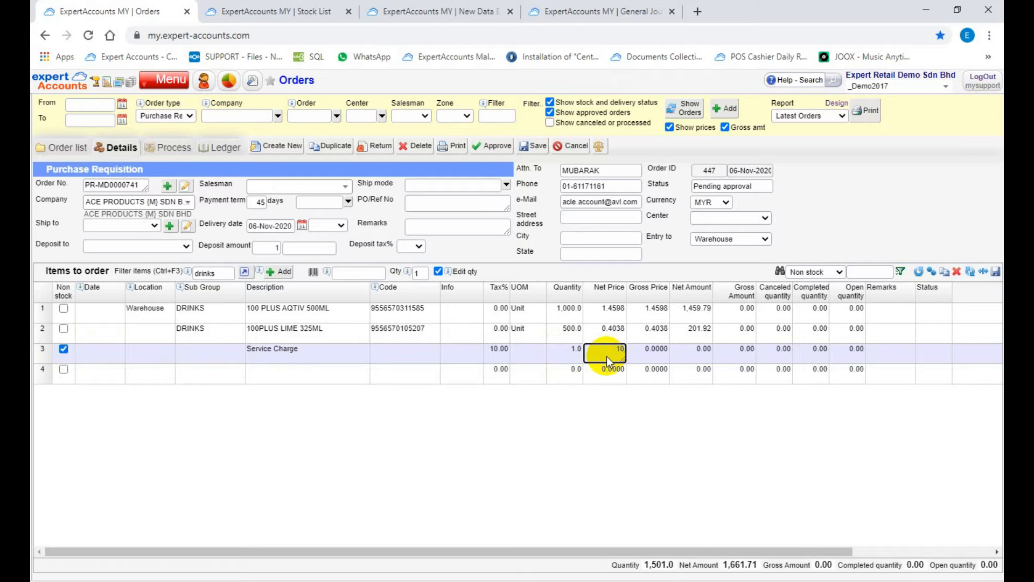
Delete the Service Charge line from the items to order
{"action": "left_click", "coordinate": [44, 351]}
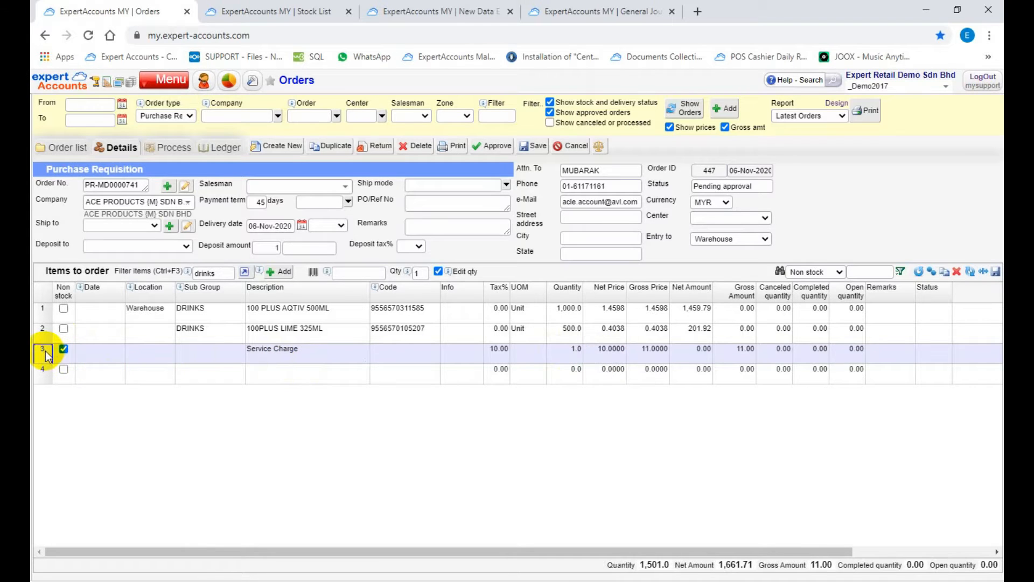
{"action": "left_click", "coordinate": [956, 272]}
{"action": "left_click", "coordinate": [579, 108]}
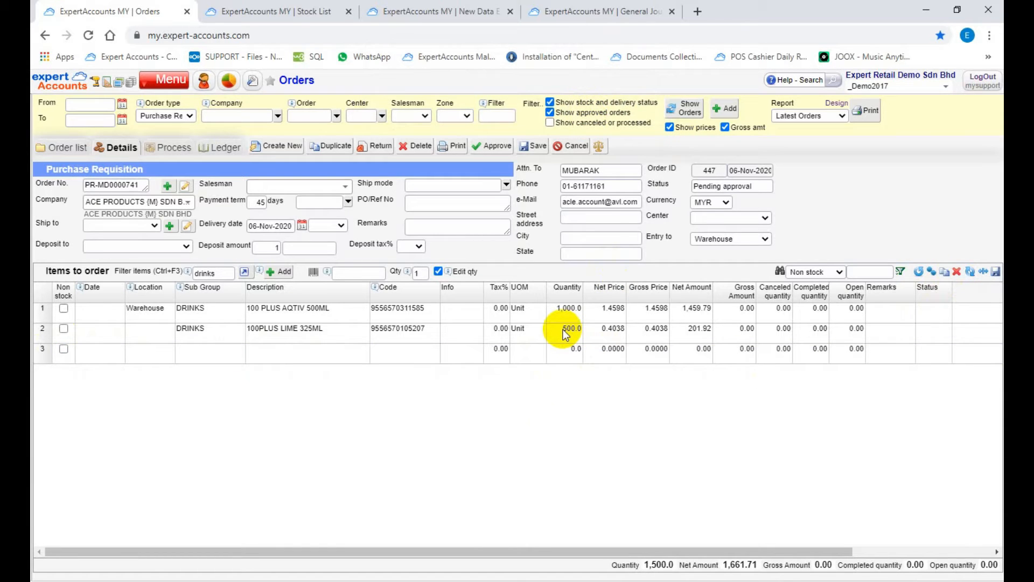
Save and approve the purchase requisition, and return to the order list
{"action": "left_click", "coordinate": [533, 147]}
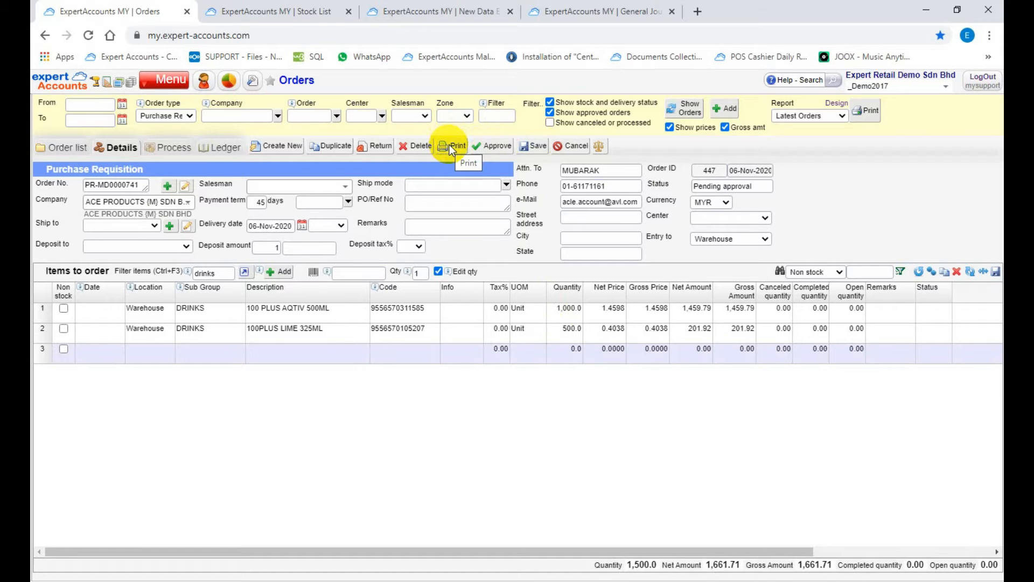
{"action": "left_click", "coordinate": [486, 148]}
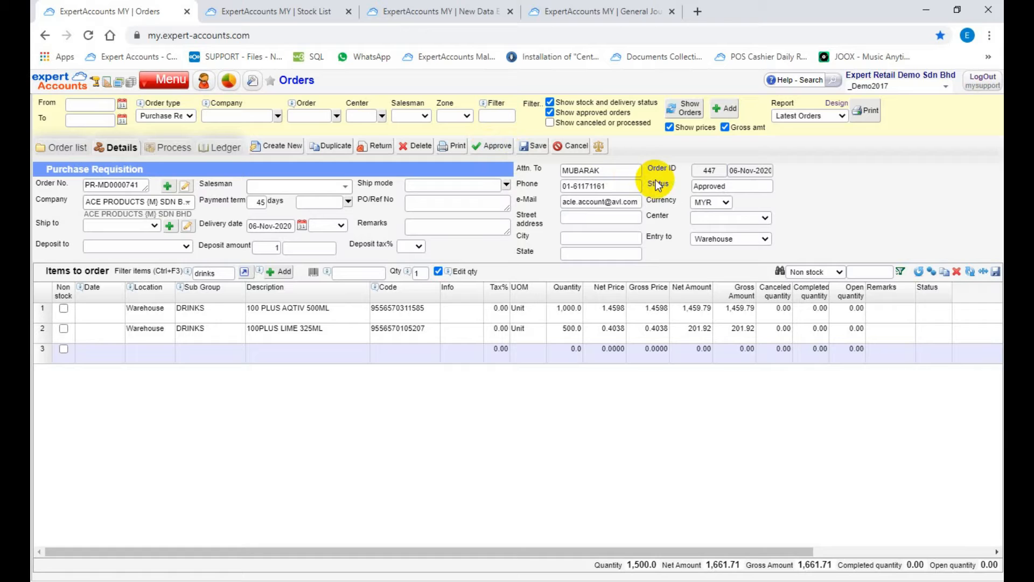
{"action": "left_click", "coordinate": [52, 148]}
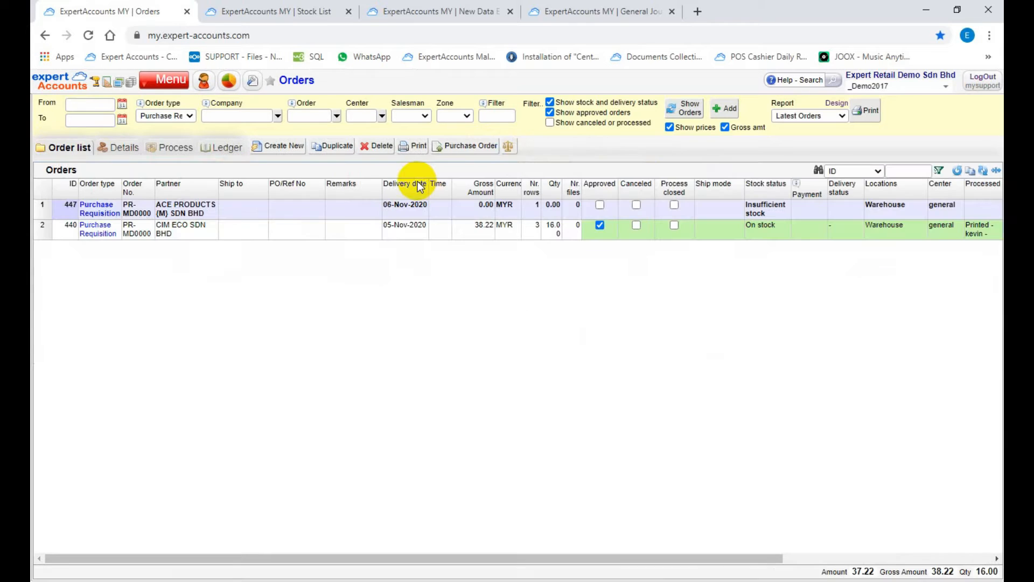
Review the cancellation reasons available for the ACE PRODUCTS (M) SDN BHD purchase requisition, leaving the order uncancelled
{"action": "left_click", "coordinate": [41, 212]}
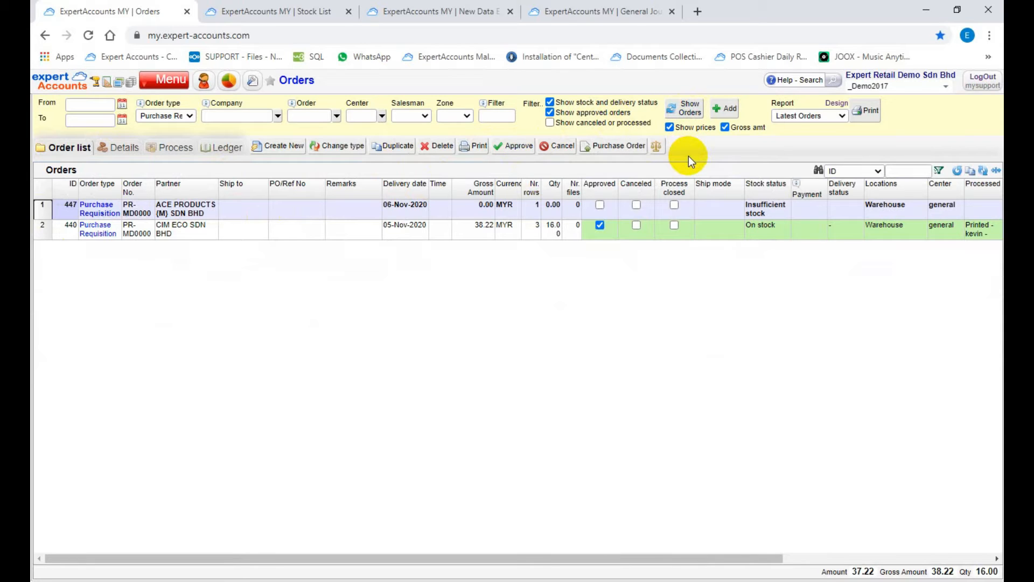
{"action": "left_click", "coordinate": [555, 147]}
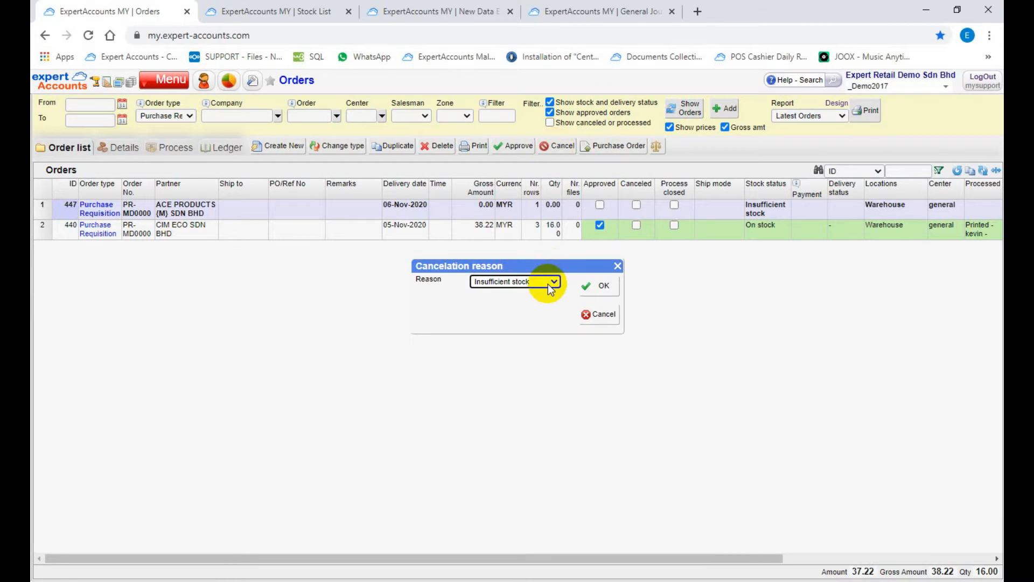
{"action": "left_click", "coordinate": [548, 285]}
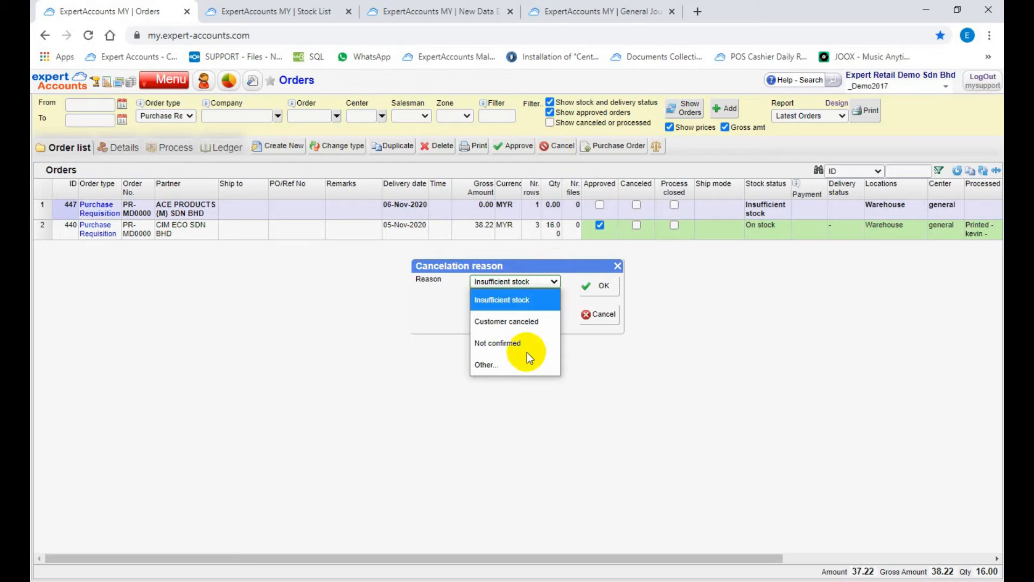
{"action": "left_click", "coordinate": [535, 283]}
{"action": "left_click", "coordinate": [588, 311]}
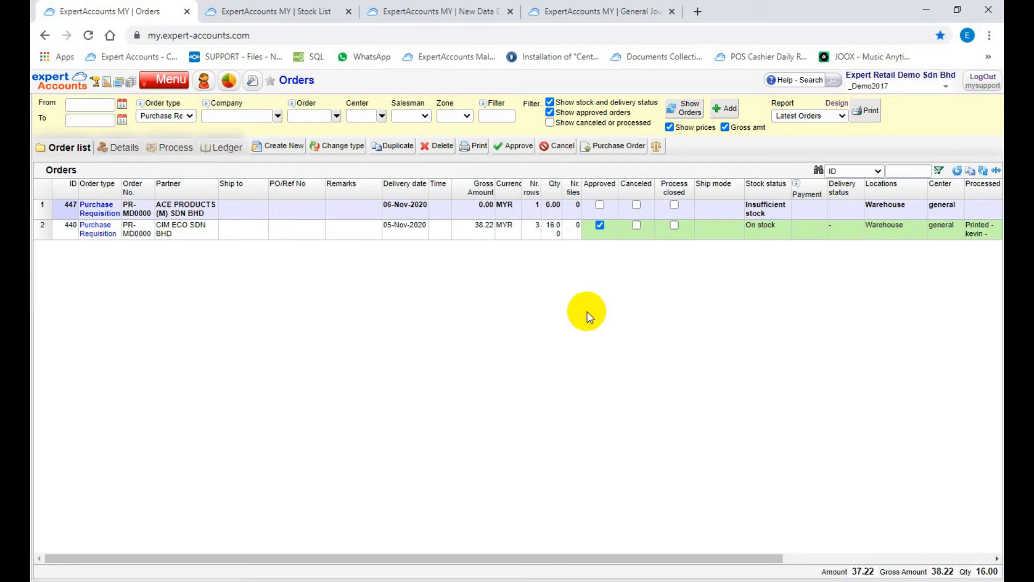
Widen the Order No. column to show full order numbers and refresh the order list
{"action": "left_click_drag", "start_coordinate": [154, 189], "coordinate": [208, 190]}
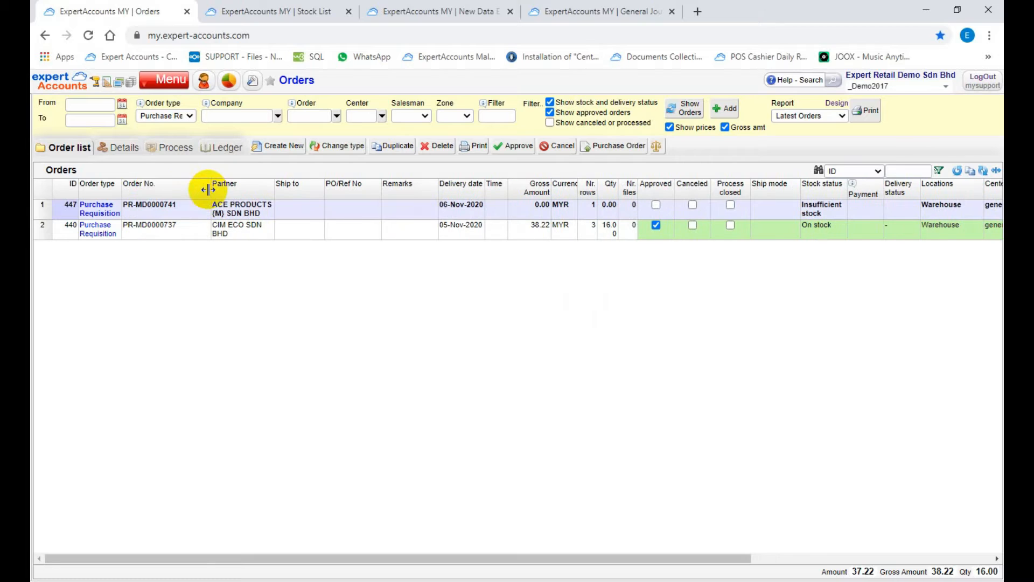
{"action": "left_click", "coordinate": [688, 113]}
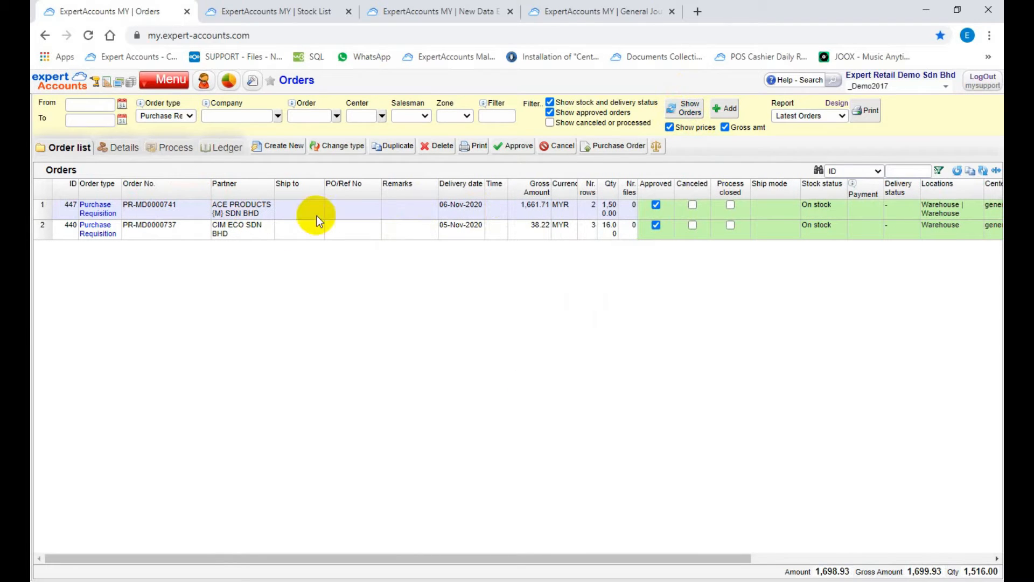
Convert the approved ACE PRODUCTS (M) SDN BHD purchase requisition to a purchase order
{"action": "left_click", "coordinate": [44, 207]}
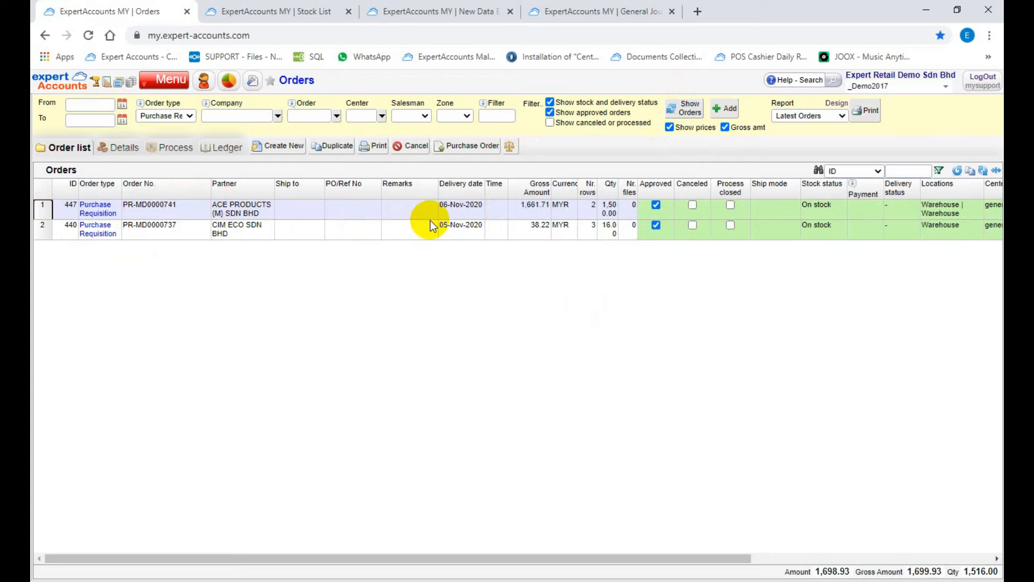
{"action": "left_click", "coordinate": [453, 147]}
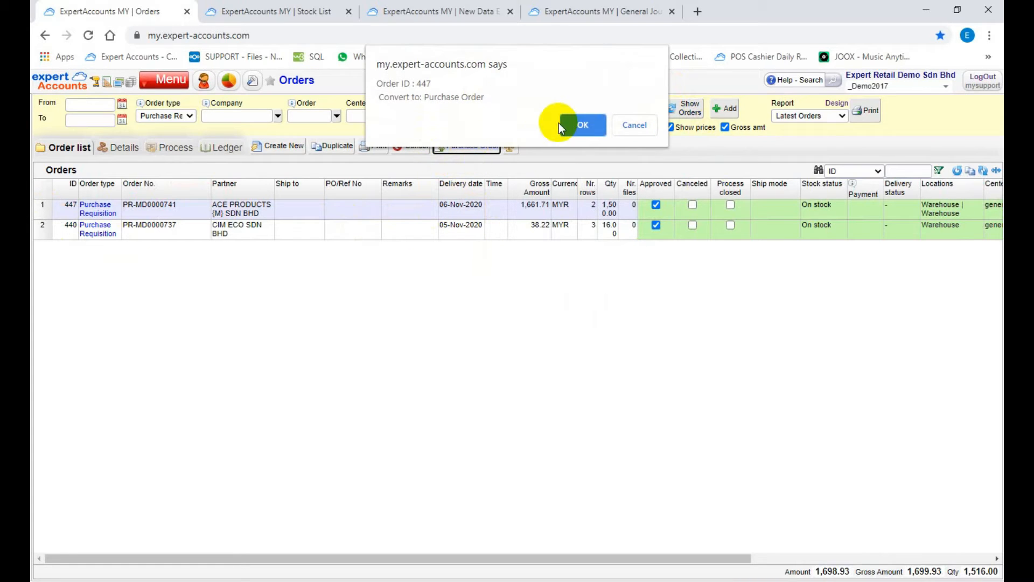
{"action": "left_click", "coordinate": [574, 125]}
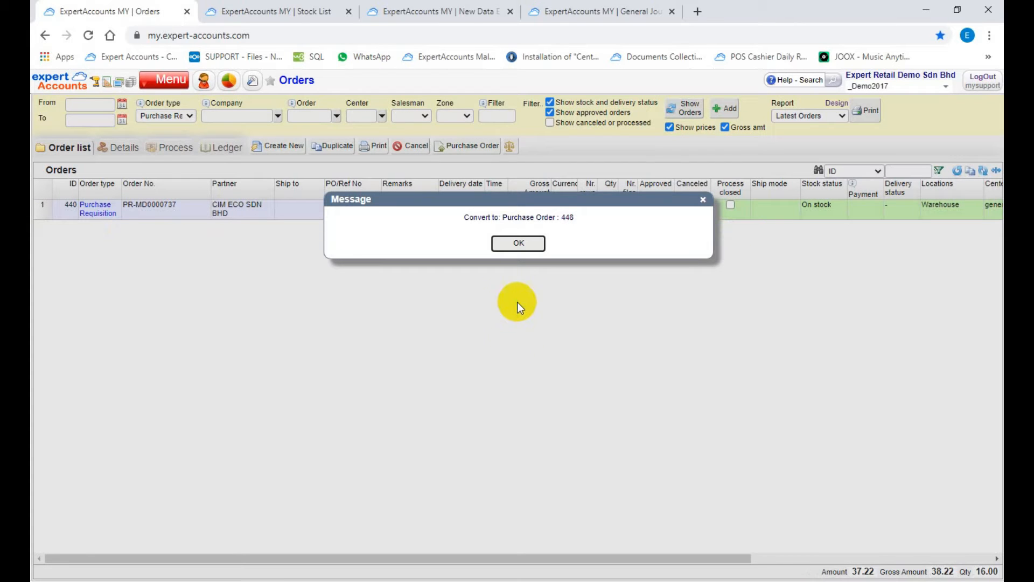
{"action": "left_click", "coordinate": [509, 247]}
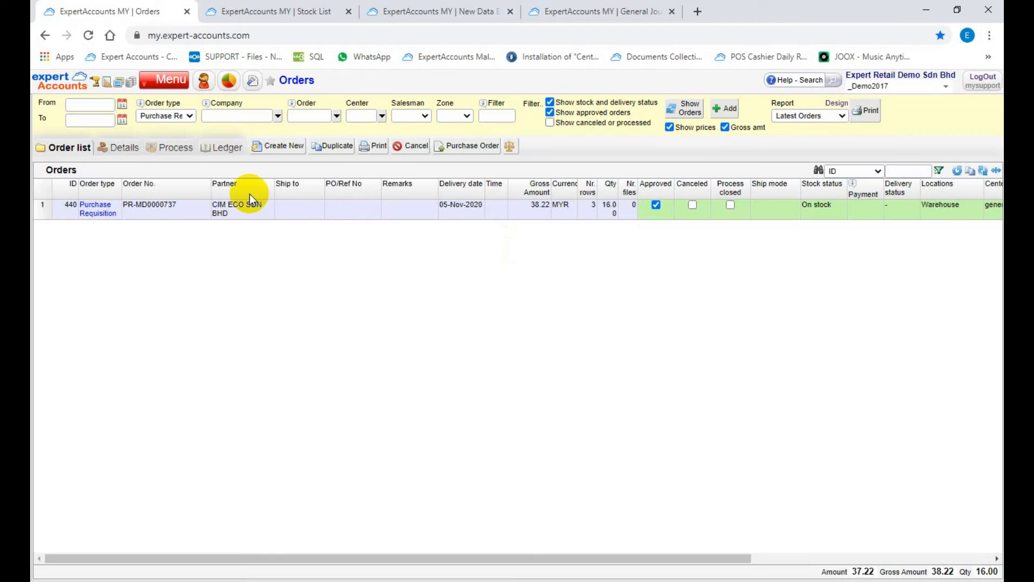
List only orders of type Purchase Order and examine the newest order's processing details and source order ID
{"action": "left_click", "coordinate": [178, 118]}
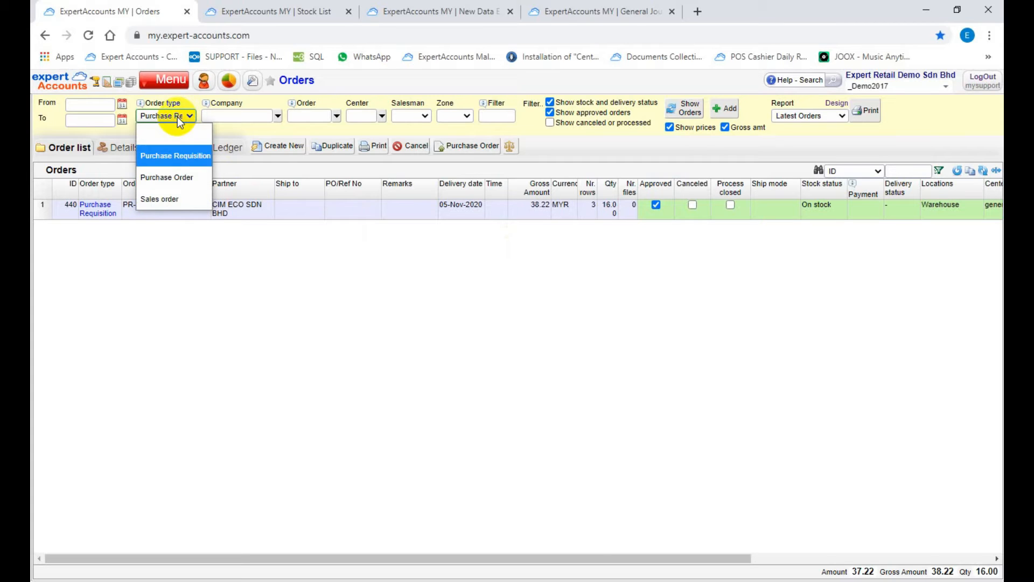
{"action": "left_click", "coordinate": [169, 179]}
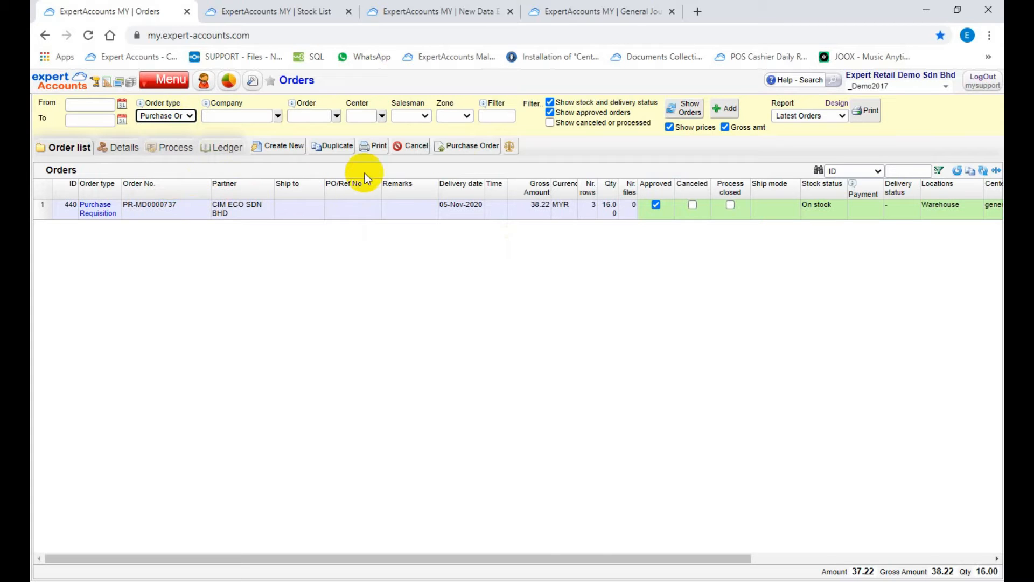
{"action": "left_click", "coordinate": [684, 107]}
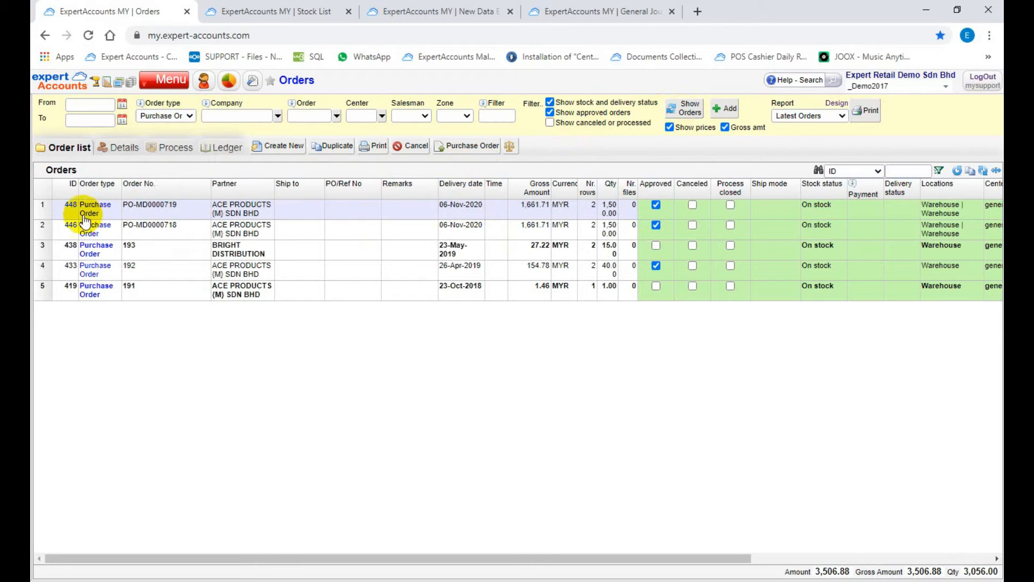
{"action": "left_click", "coordinate": [44, 210]}
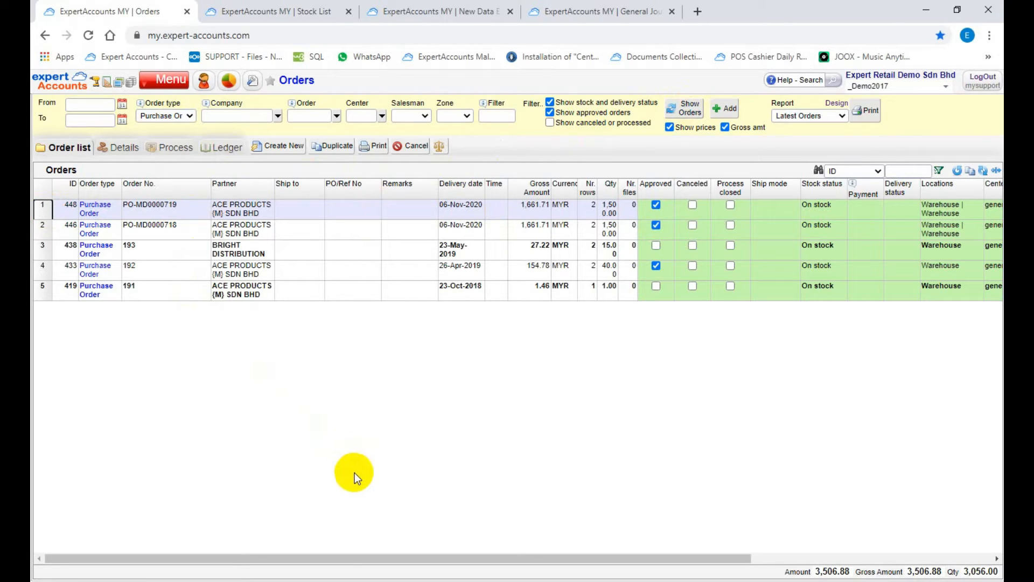
{"action": "left_click_drag", "start_coordinate": [339, 558], "coordinate": [651, 545]}
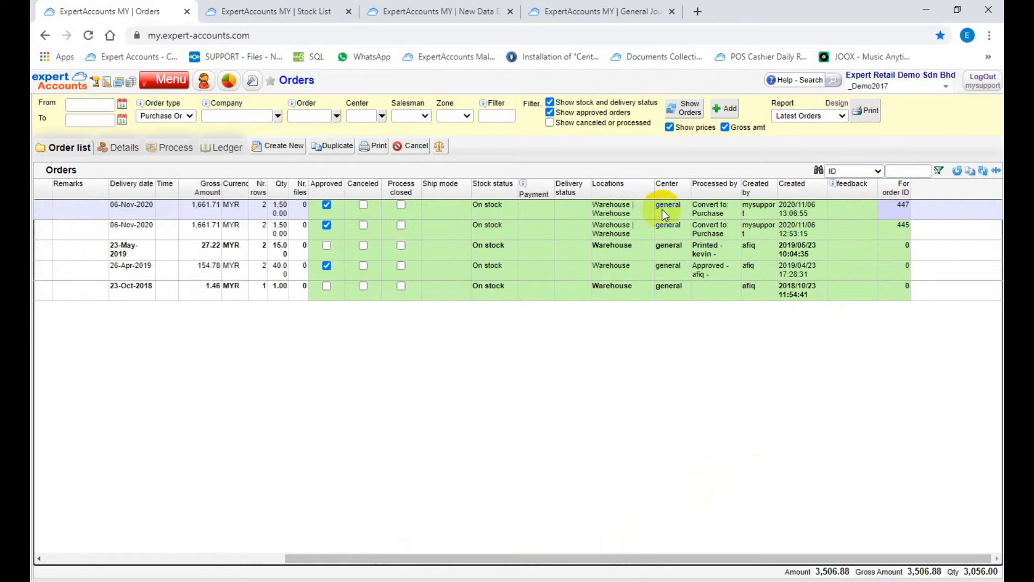
Look up the source requisition's order ID across all order types
{"action": "left_click", "coordinate": [302, 114]}
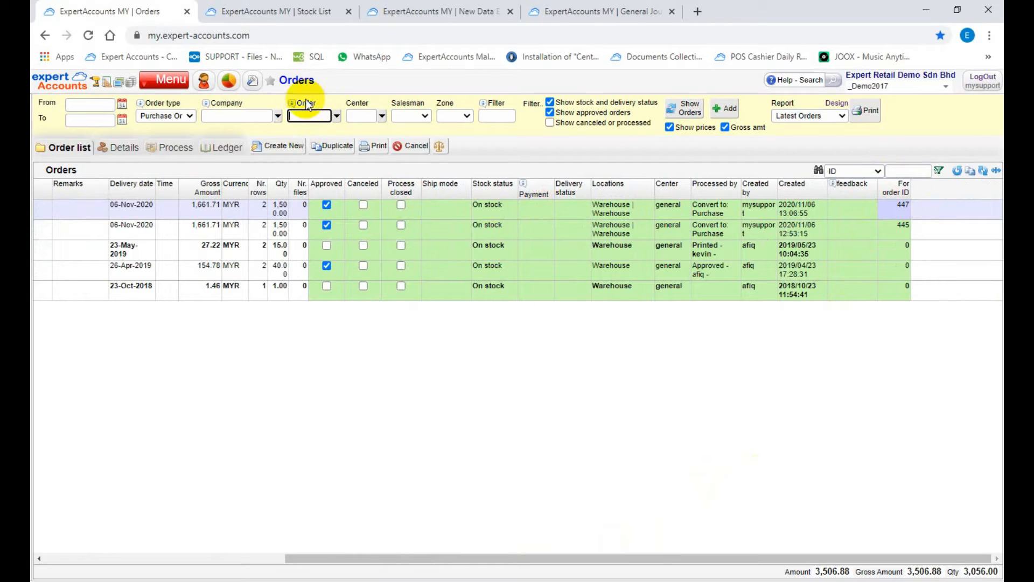
{"action": "type", "text": "447"}
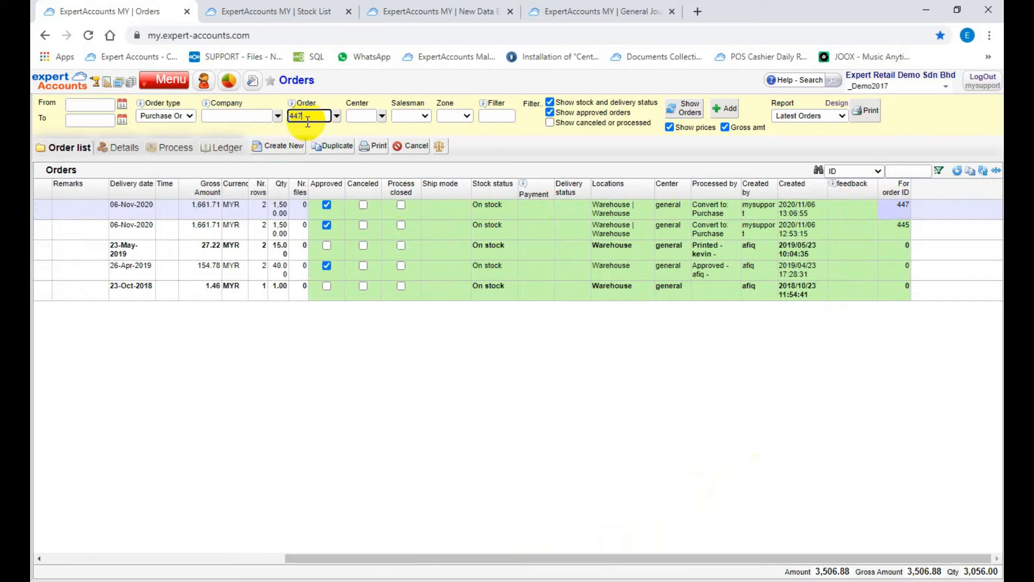
{"action": "left_click", "coordinate": [190, 117]}
{"action": "left_click", "coordinate": [171, 134]}
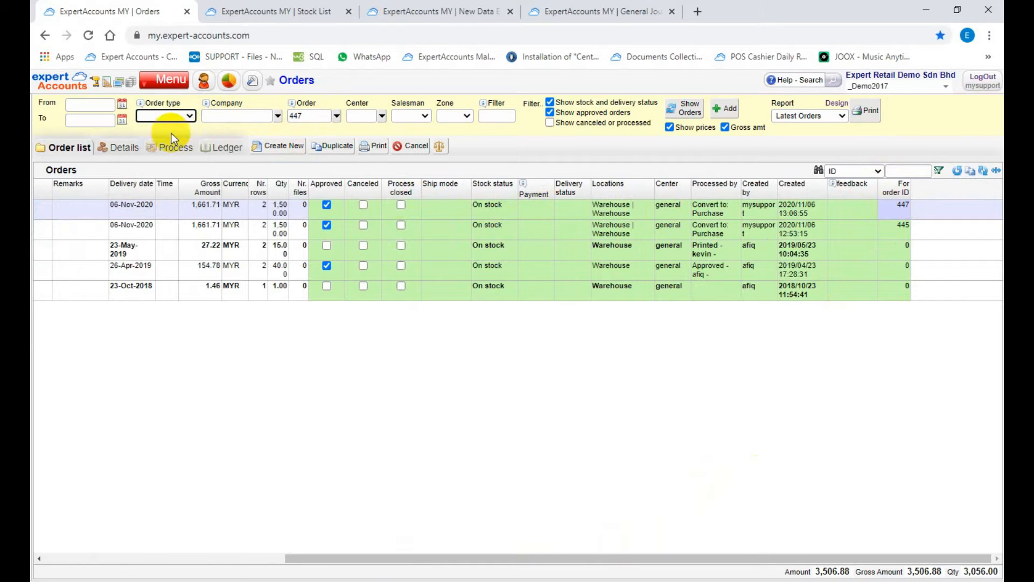
{"action": "left_click", "coordinate": [293, 118]}
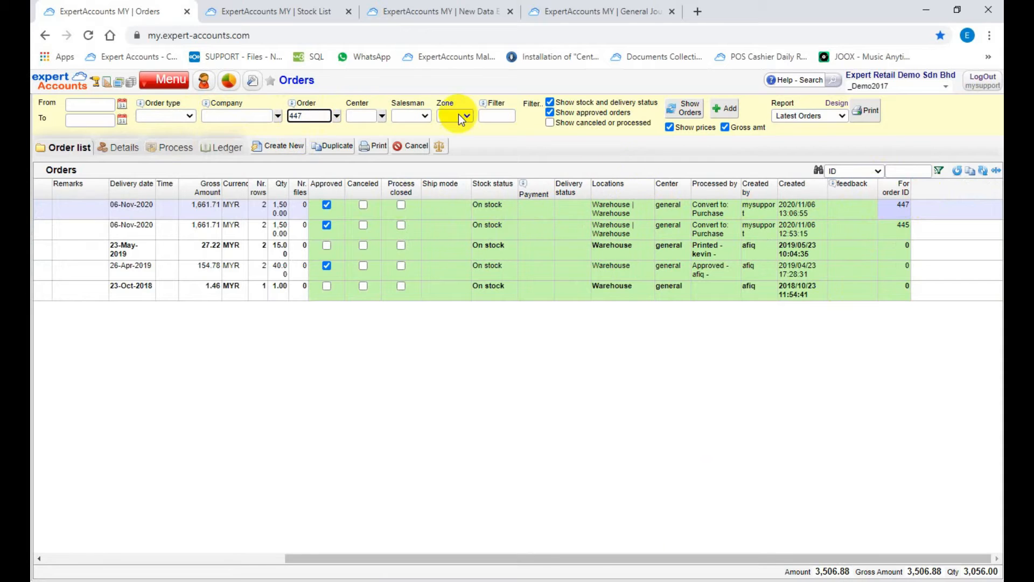
{"action": "left_click", "coordinate": [687, 107]}
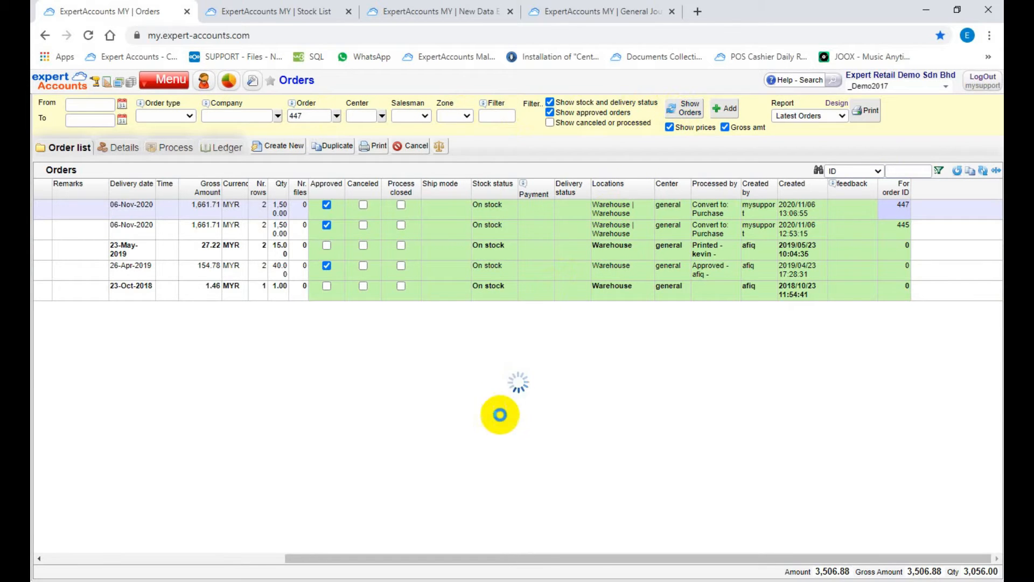
{"action": "left_click_drag", "start_coordinate": [442, 551], "coordinate": [117, 544]}
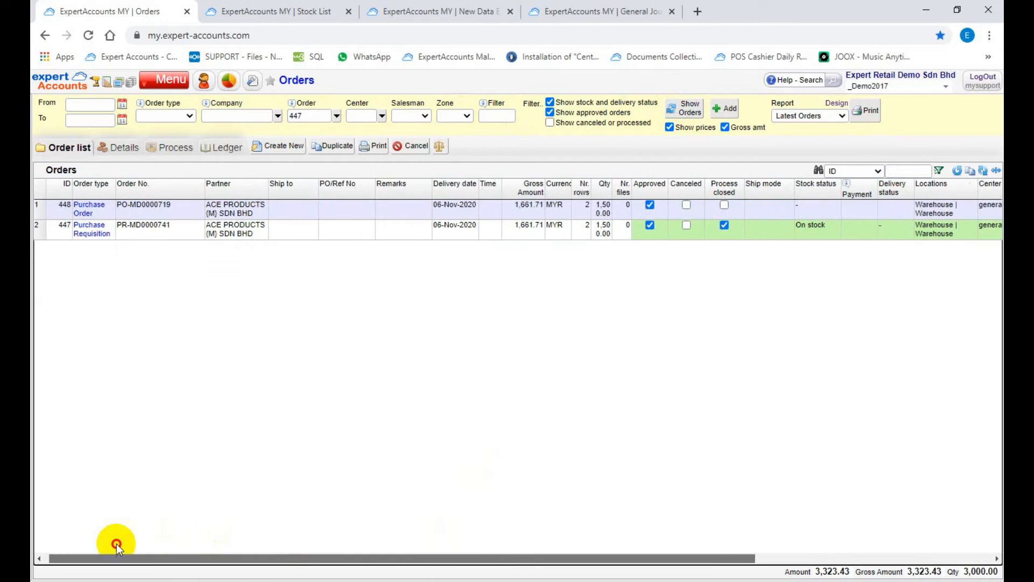
Compare the requisition row with its purchase order, checking the Process closed status
{"action": "left_click", "coordinate": [46, 229]}
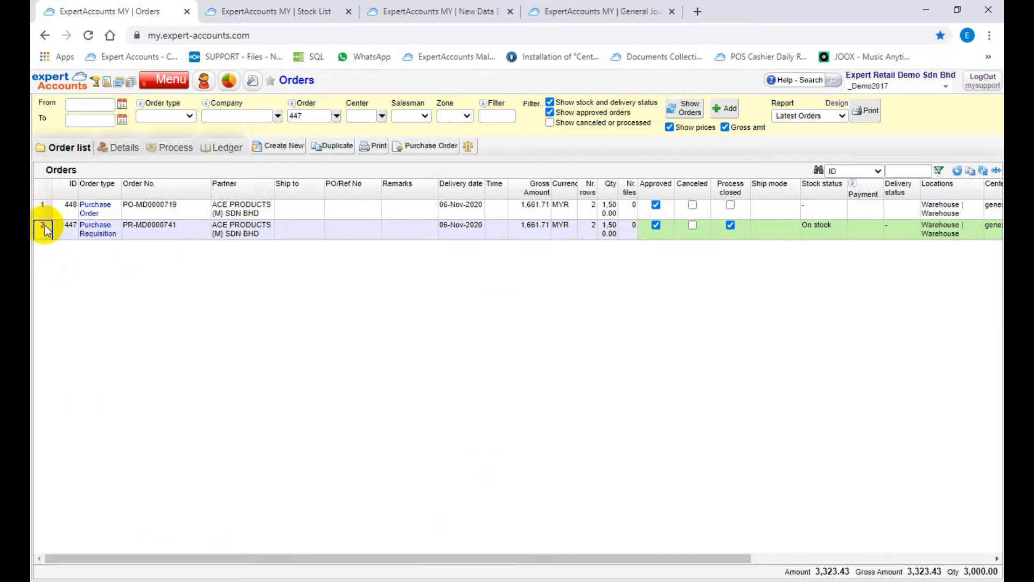
{"action": "left_click", "coordinate": [46, 212]}
{"action": "left_click", "coordinate": [46, 226]}
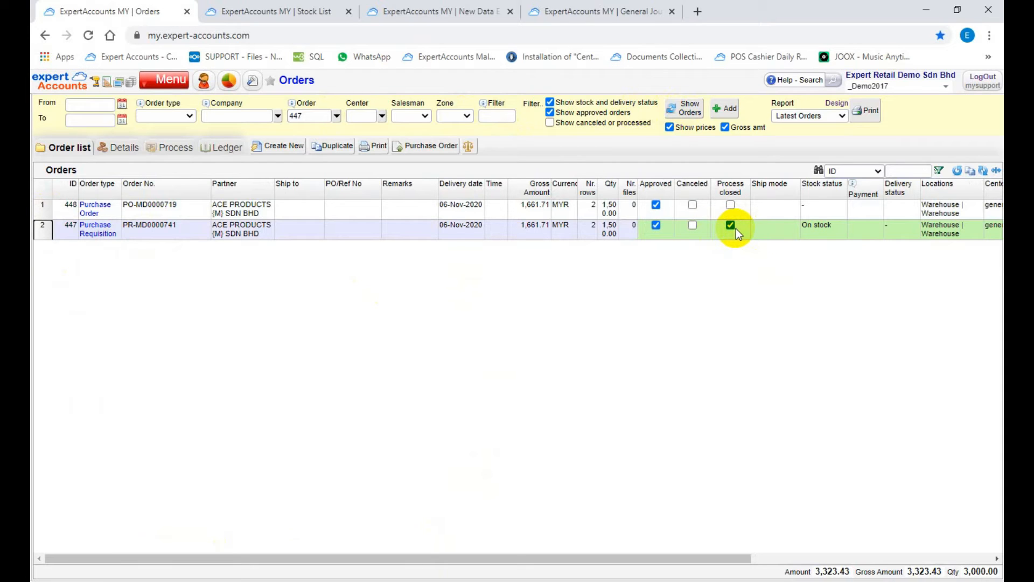
Open the details of the ACE PRODUCTS (M) SDN BHD purchase order converted from the requisition
{"action": "left_click", "coordinate": [42, 211]}
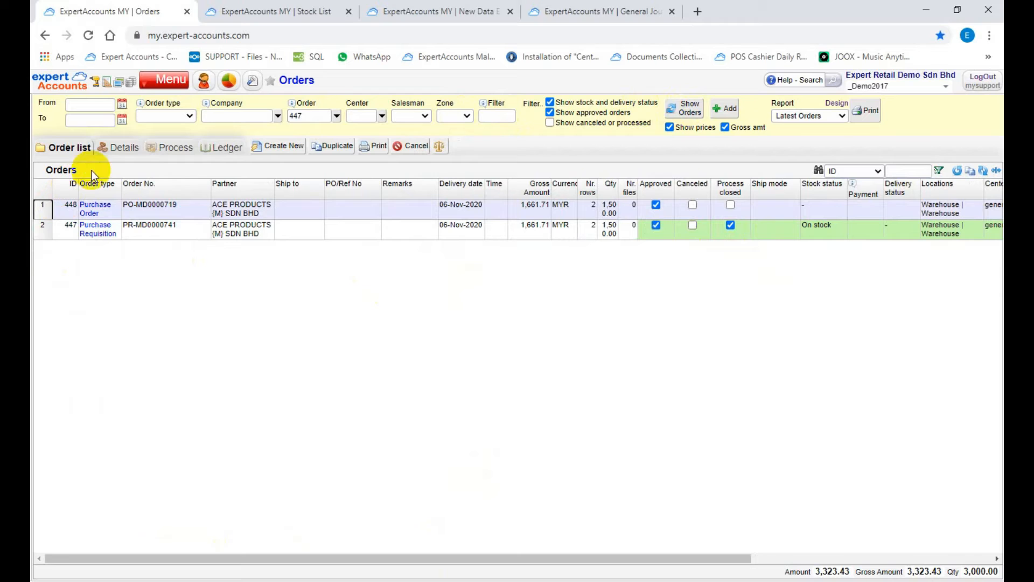
{"action": "left_click", "coordinate": [118, 151]}
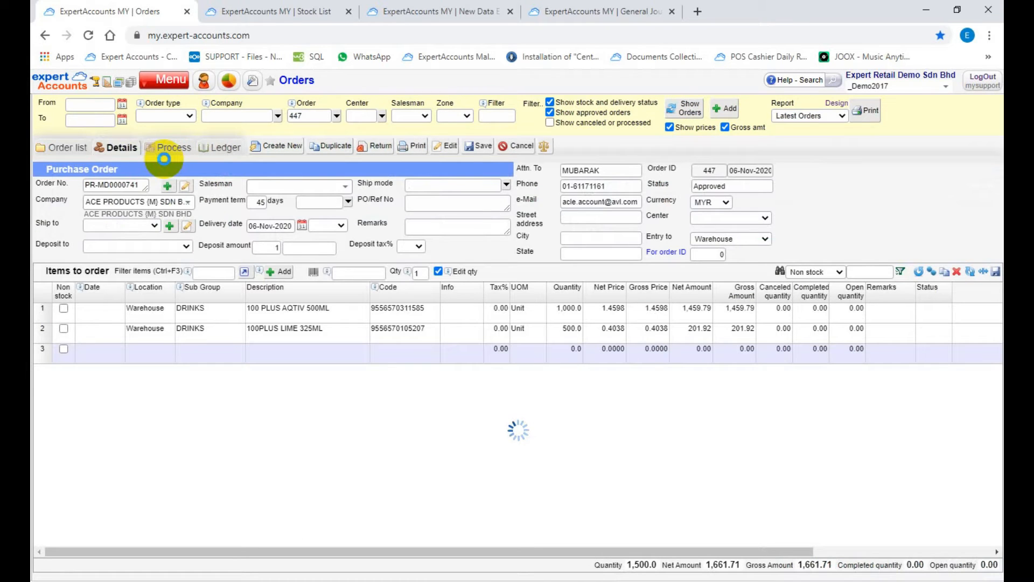
{"action": "left_click", "coordinate": [164, 159]}
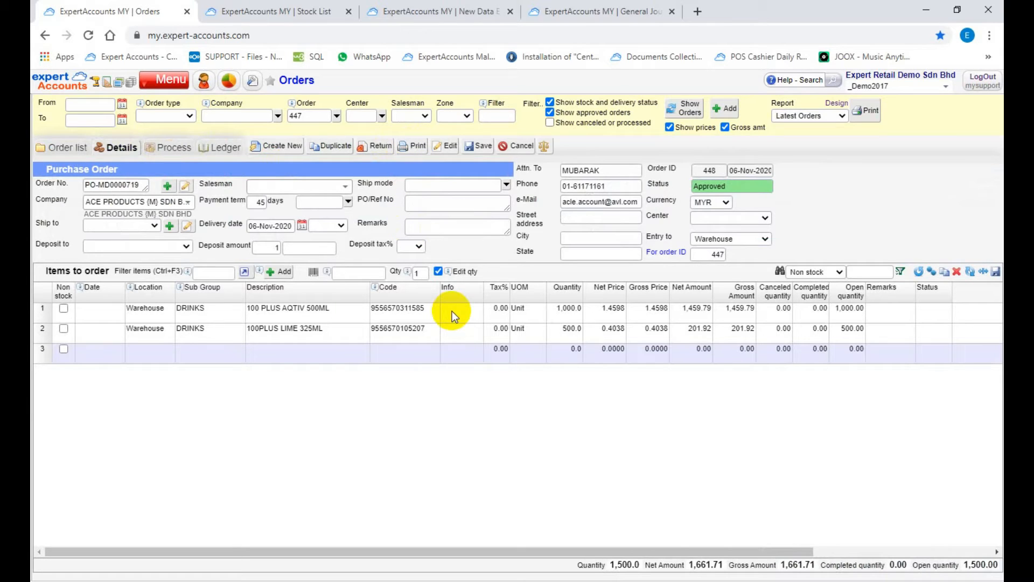
Create a new Supplier D.O document from the purchase order
{"action": "left_click", "coordinate": [170, 148]}
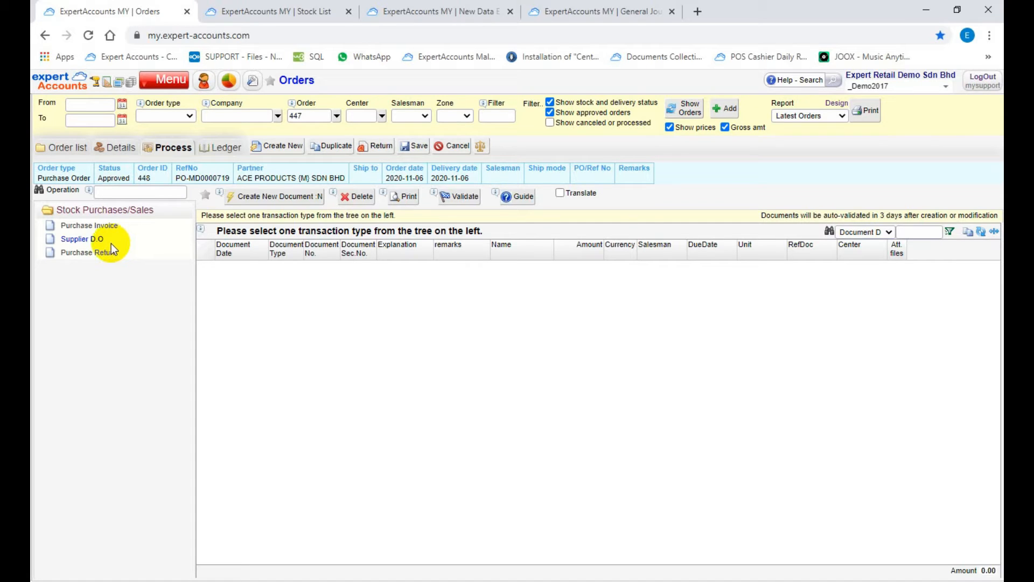
{"action": "left_click", "coordinate": [84, 240]}
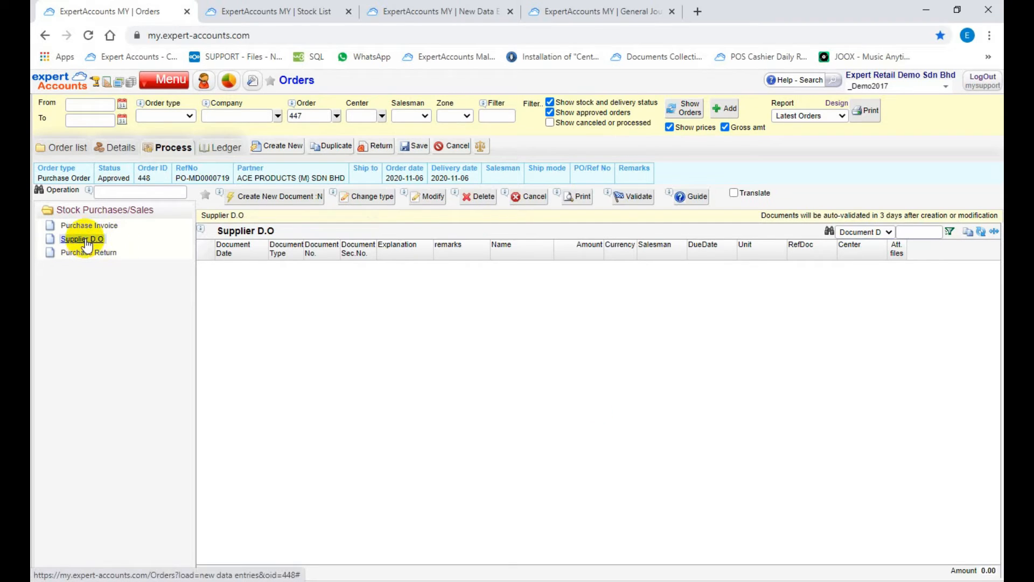
{"action": "left_click", "coordinate": [257, 198]}
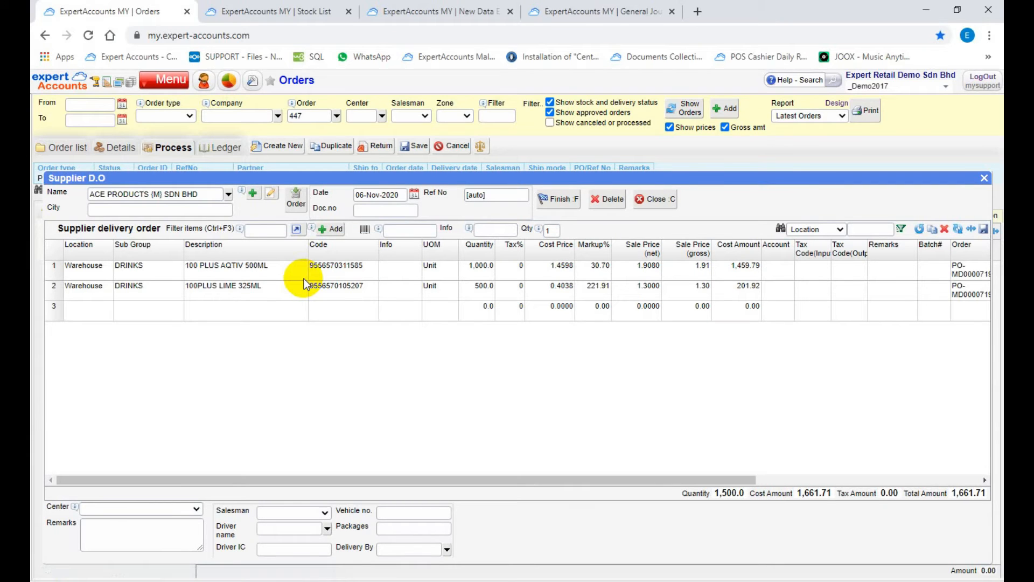
Check the two drink lines in the supplier delivery order and the quantity of 100PLUS LIME 325ML
{"action": "left_click", "coordinate": [55, 271]}
{"action": "left_click", "coordinate": [57, 290]}
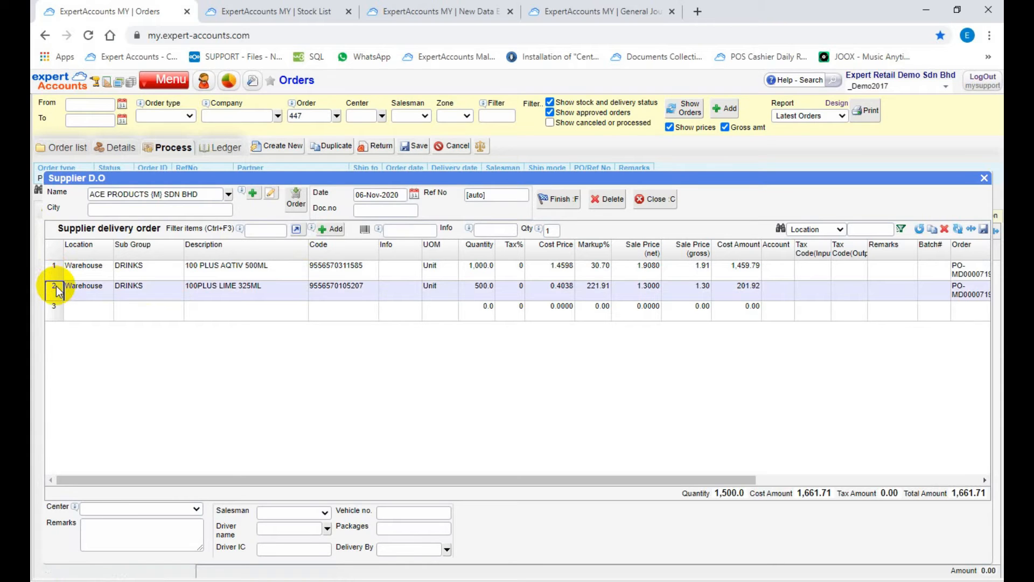
{"action": "left_click", "coordinate": [482, 290]}
{"action": "left_click", "coordinate": [476, 295]}
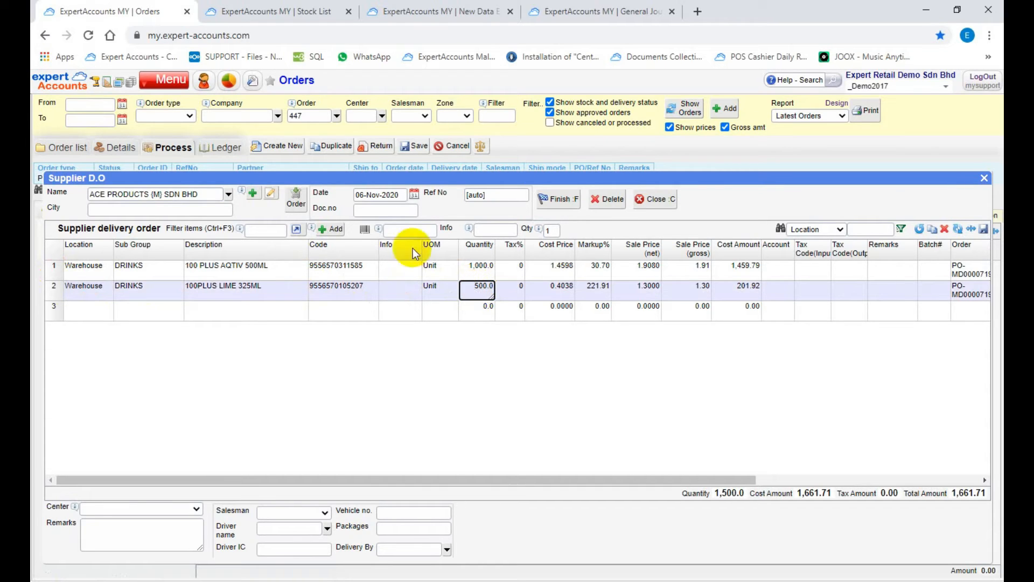
Set the supplier delivery order's document number to GRN6178, finish the document, and minimize its print preview
{"action": "left_click", "coordinate": [383, 211]}
{"action": "type", "text": "GRN6178"}
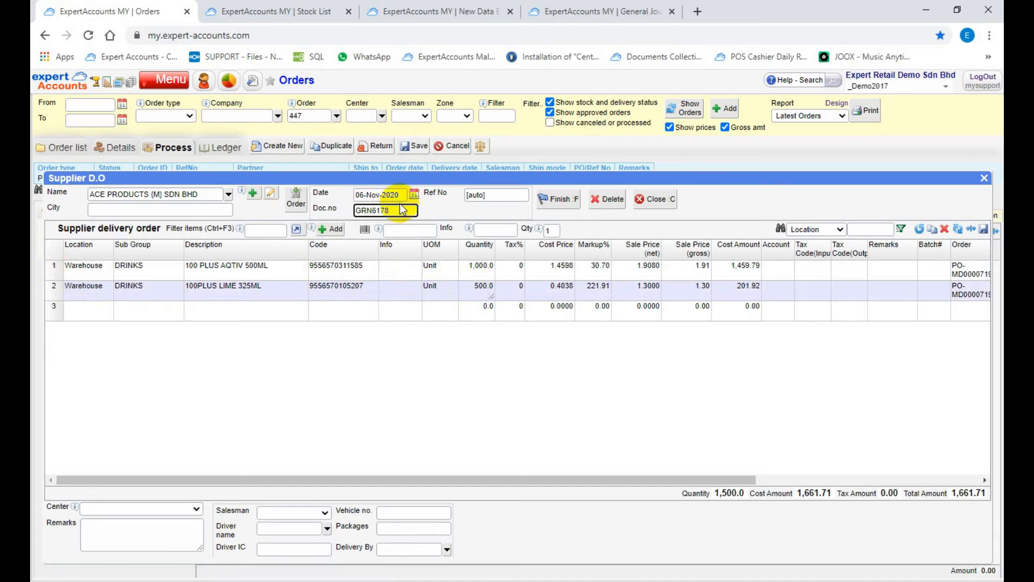
{"action": "left_click", "coordinate": [387, 196]}
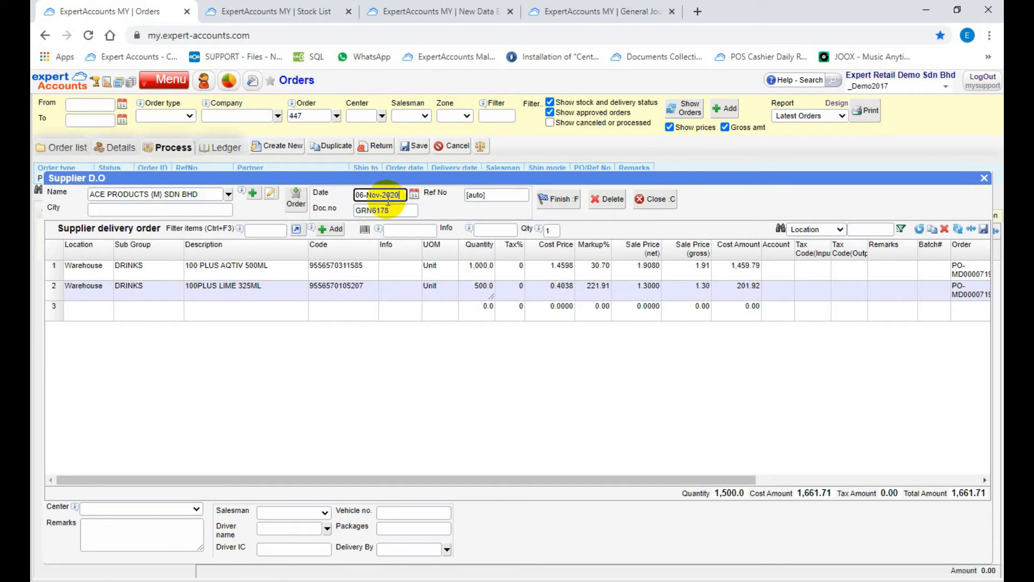
{"action": "left_click", "coordinate": [551, 198]}
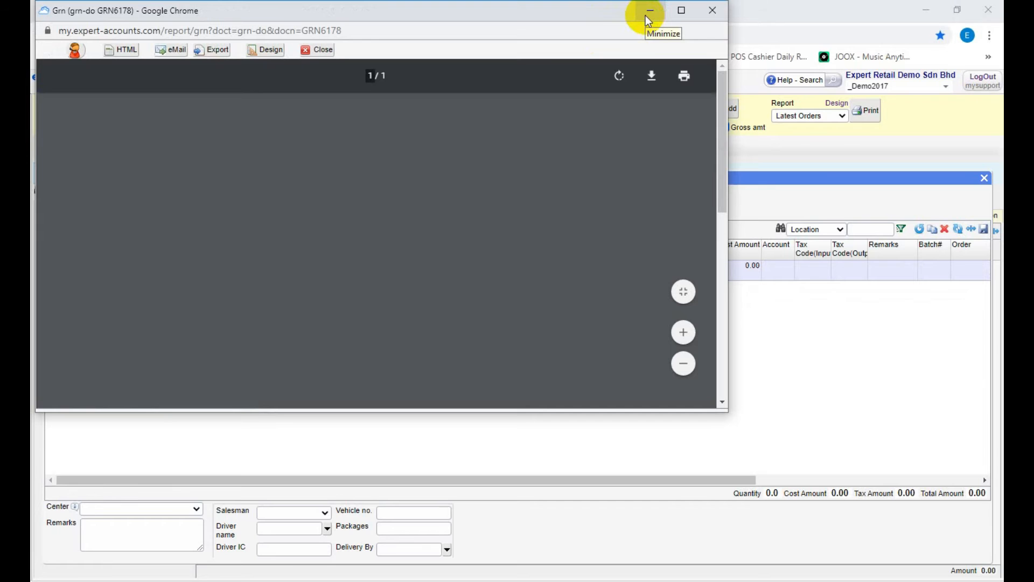
{"action": "left_click", "coordinate": [648, 20]}
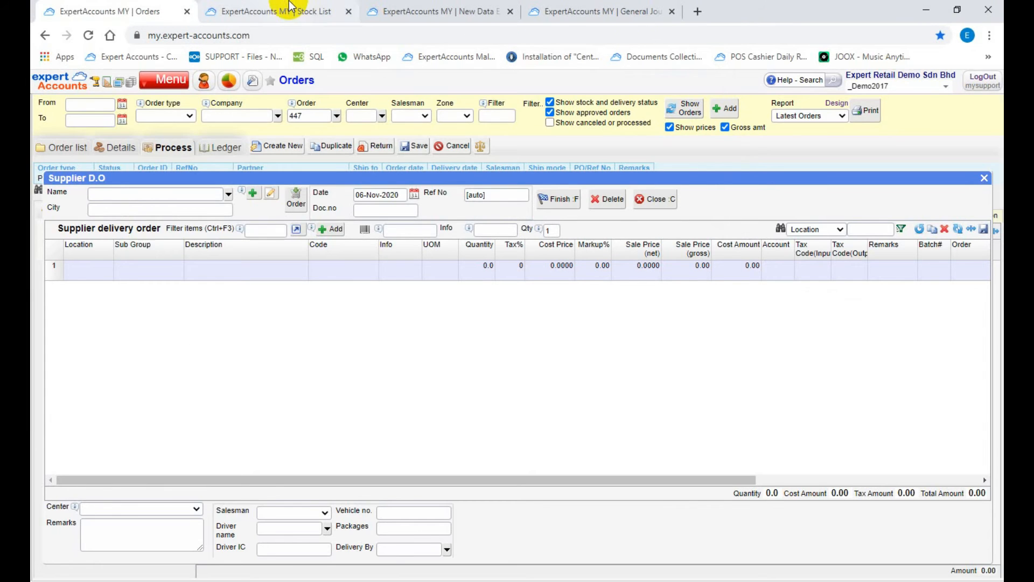
Open the stock list and copy the item code of 100 PLUS AQTIV 500ML from the GRN6178 print preview
{"action": "left_click", "coordinate": [277, 11]}
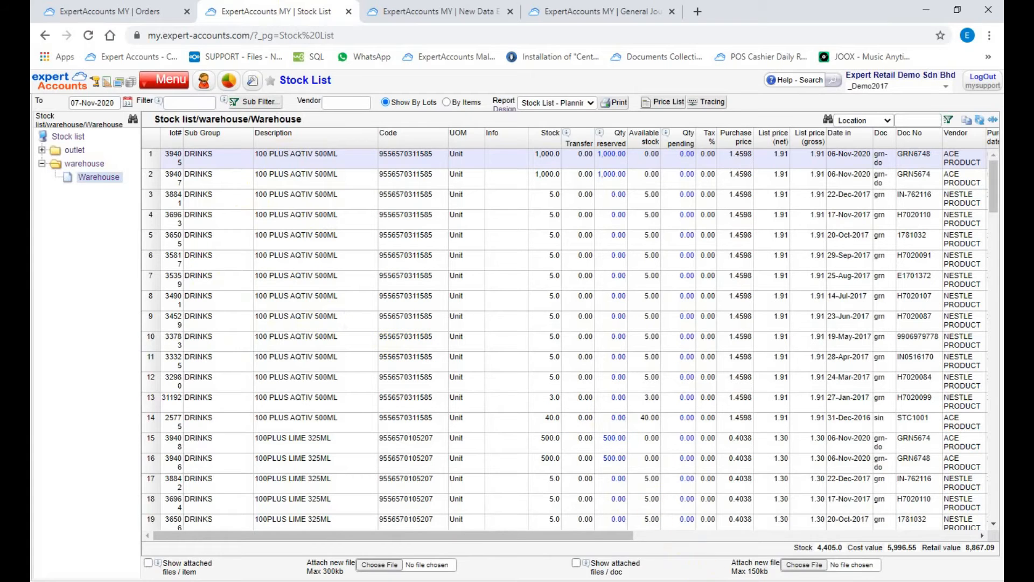
{"action": "left_click", "coordinate": [769, 563]}
{"action": "left_click_drag", "start_coordinate": [345, 352], "coordinate": [415, 351]}
{"action": "key", "text": "ctrl+c"}
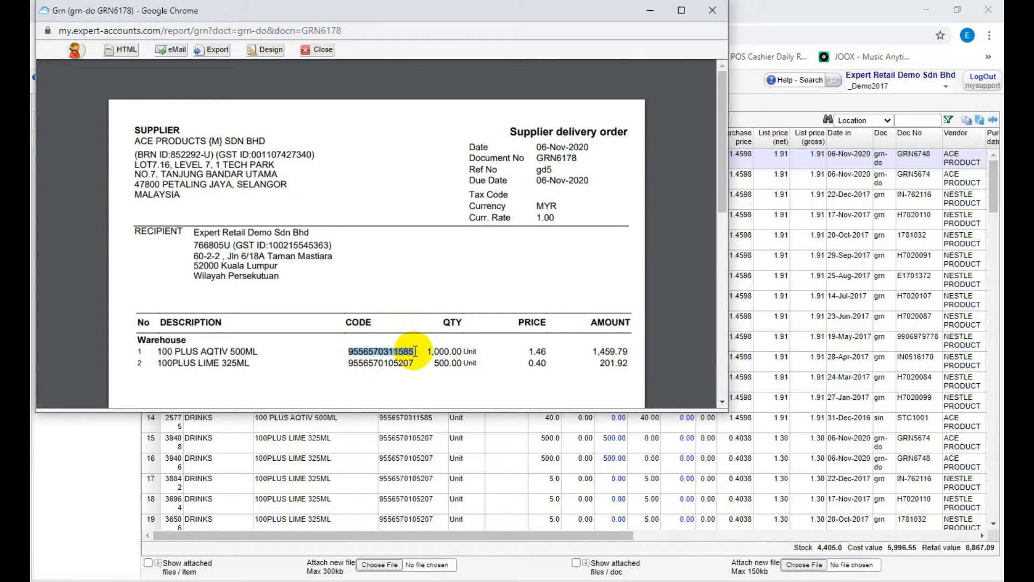
{"action": "left_click", "coordinate": [651, 10]}
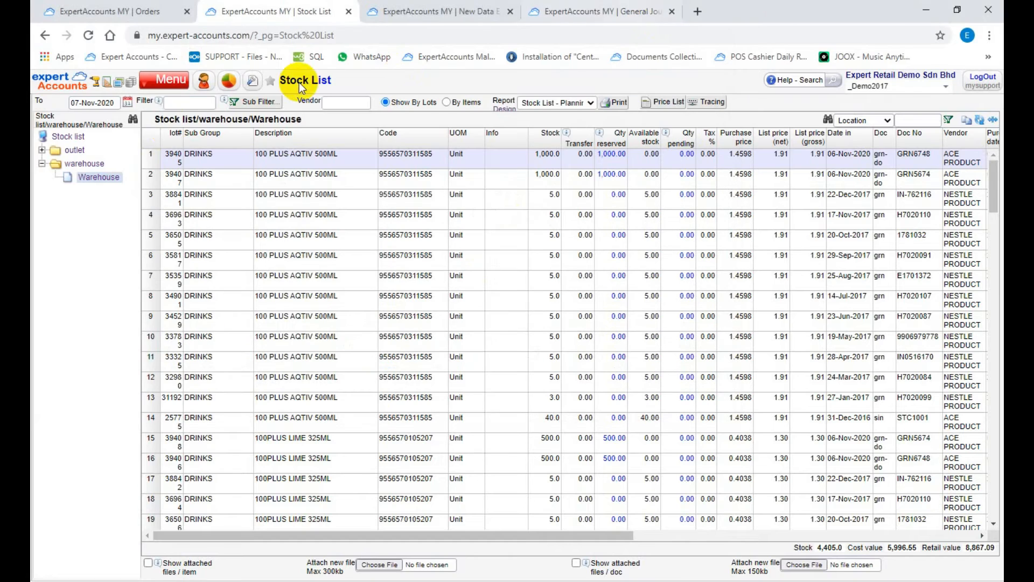
{"action": "left_click", "coordinate": [174, 102]}
{"action": "key", "text": "ctrl+v"}
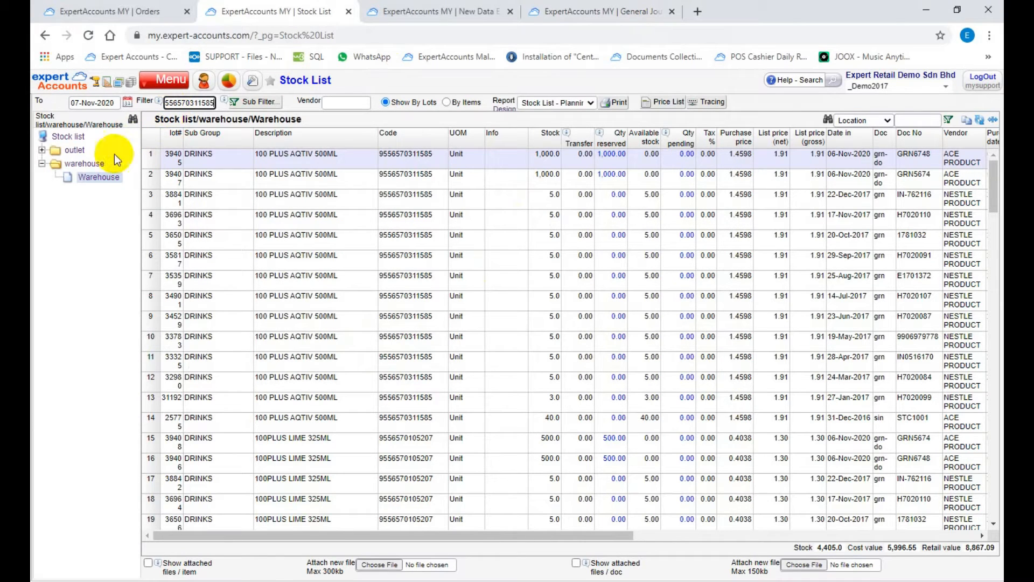
{"action": "left_click", "coordinate": [98, 179]}
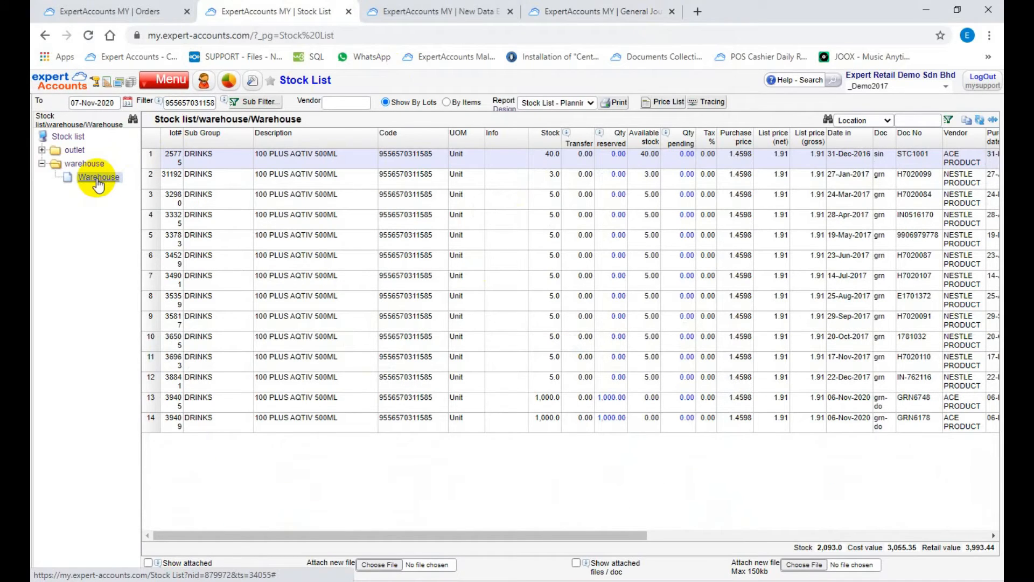
{"action": "left_click", "coordinate": [153, 422]}
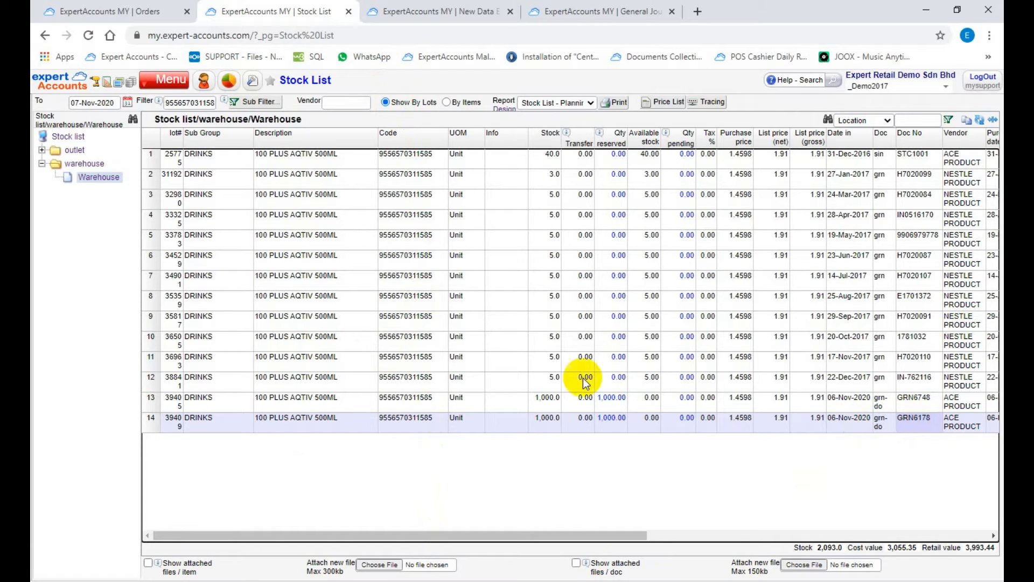
Create a new Purchase Invoice document in New Data Entries for the supplier ACE PRODUCTS (M) SDN BHD
{"action": "left_click", "coordinate": [414, 10]}
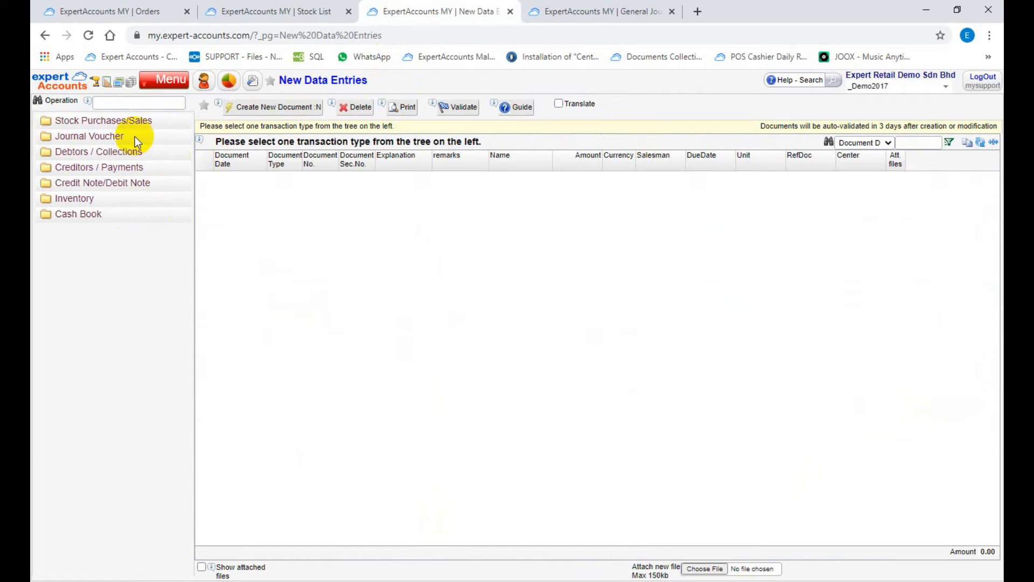
{"action": "left_click", "coordinate": [108, 121]}
{"action": "left_click", "coordinate": [105, 135]}
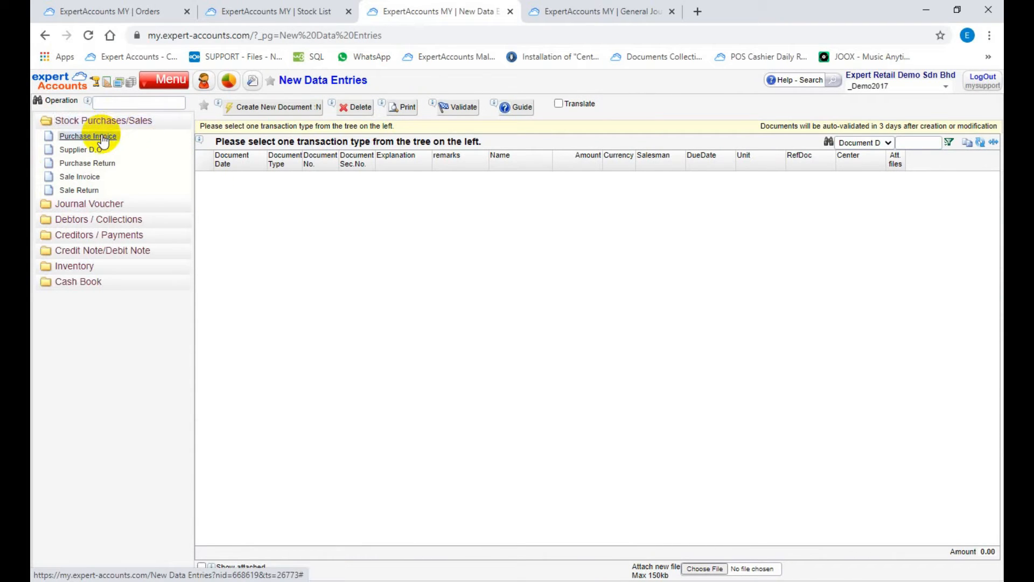
{"action": "left_click", "coordinate": [257, 107]}
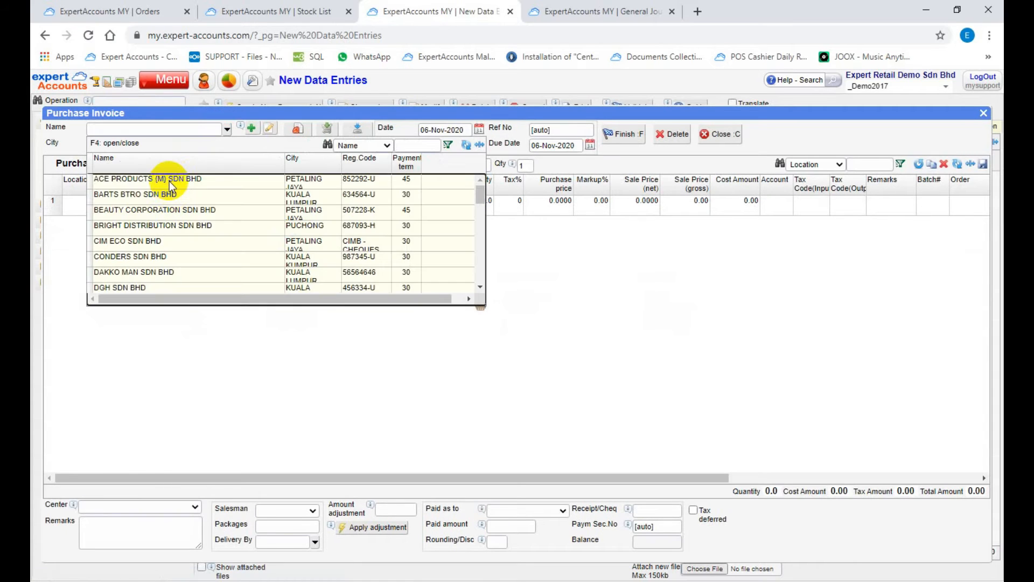
{"action": "left_click", "coordinate": [169, 181]}
Load the supplier delivery orders GRN6178 and GRN6748 into the purchase invoice
{"action": "left_click", "coordinate": [356, 142]}
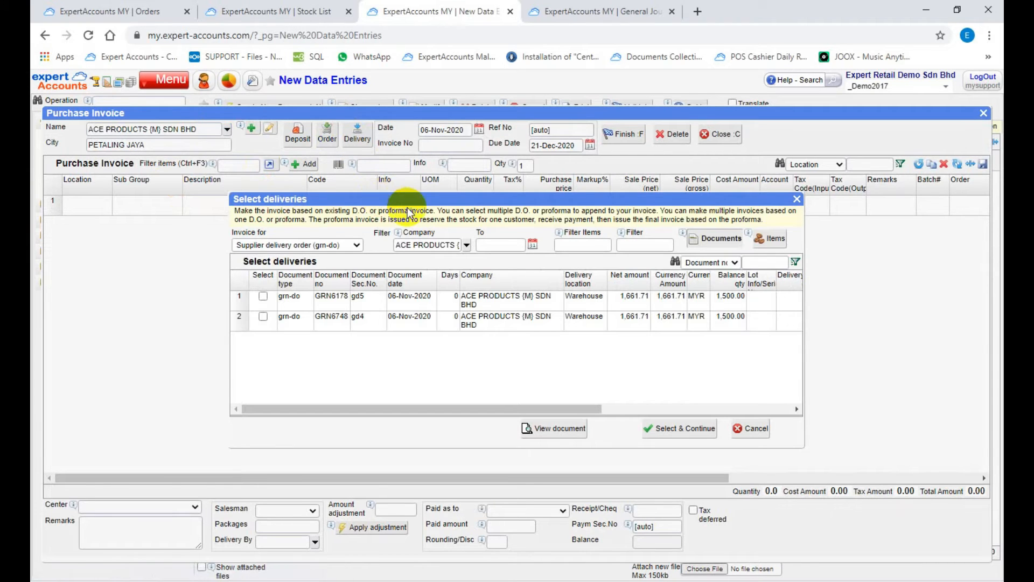
{"action": "left_click", "coordinate": [579, 245]}
{"action": "left_click", "coordinate": [629, 245]}
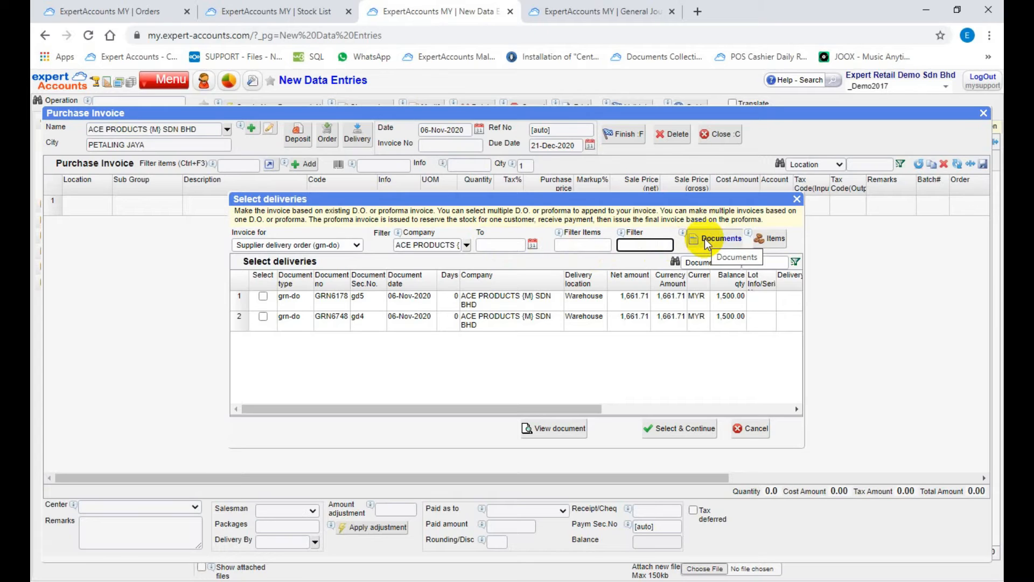
{"action": "left_click", "coordinate": [239, 305]}
{"action": "left_click", "coordinate": [240, 323]}
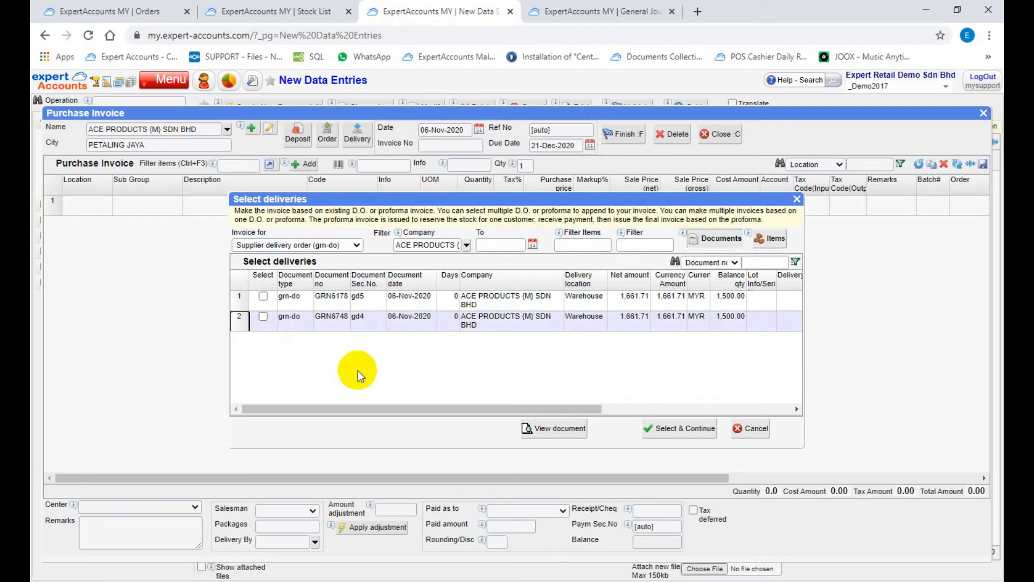
{"action": "left_click", "coordinate": [263, 296]}
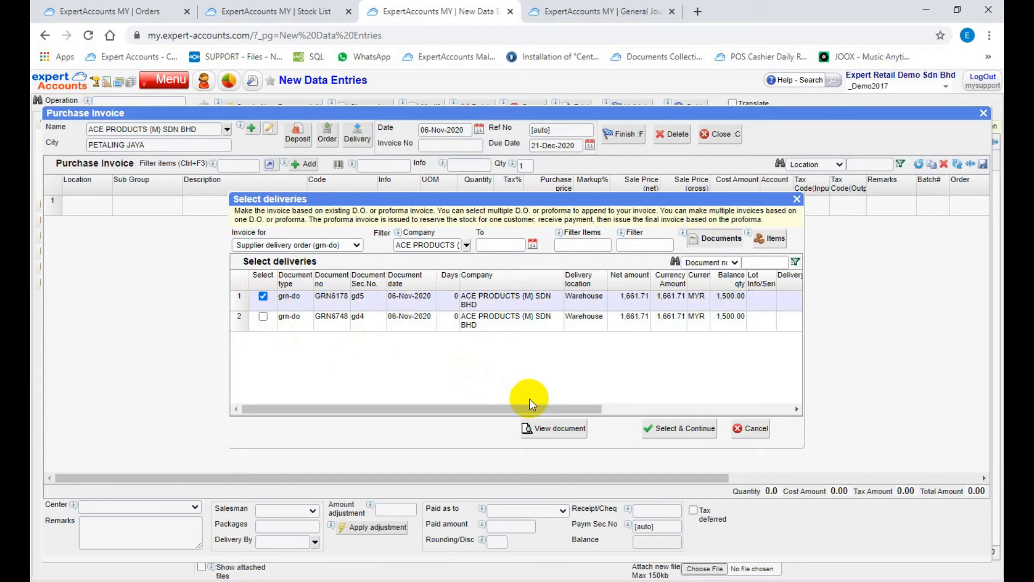
{"action": "left_click", "coordinate": [263, 317]}
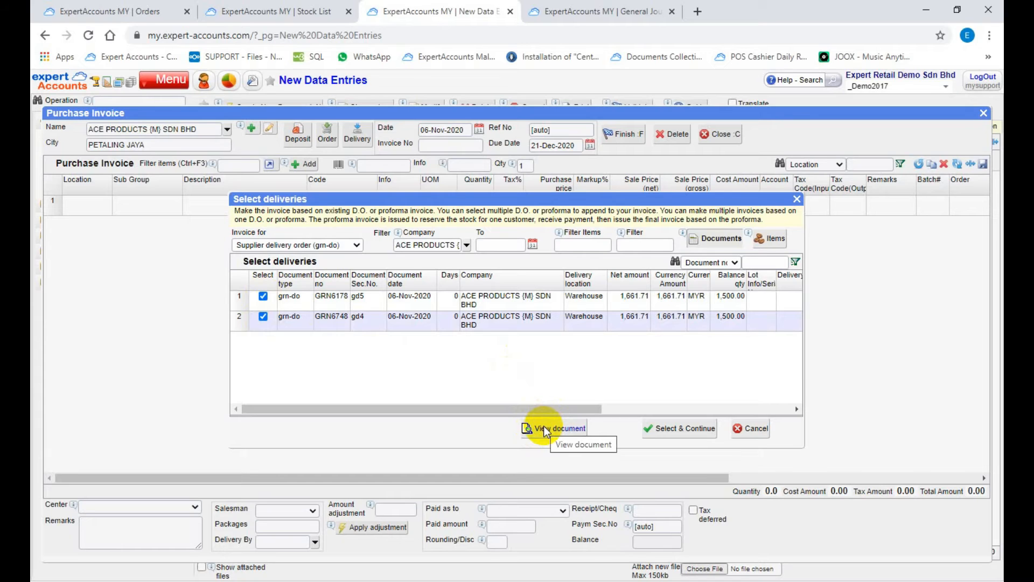
{"action": "left_click", "coordinate": [661, 424]}
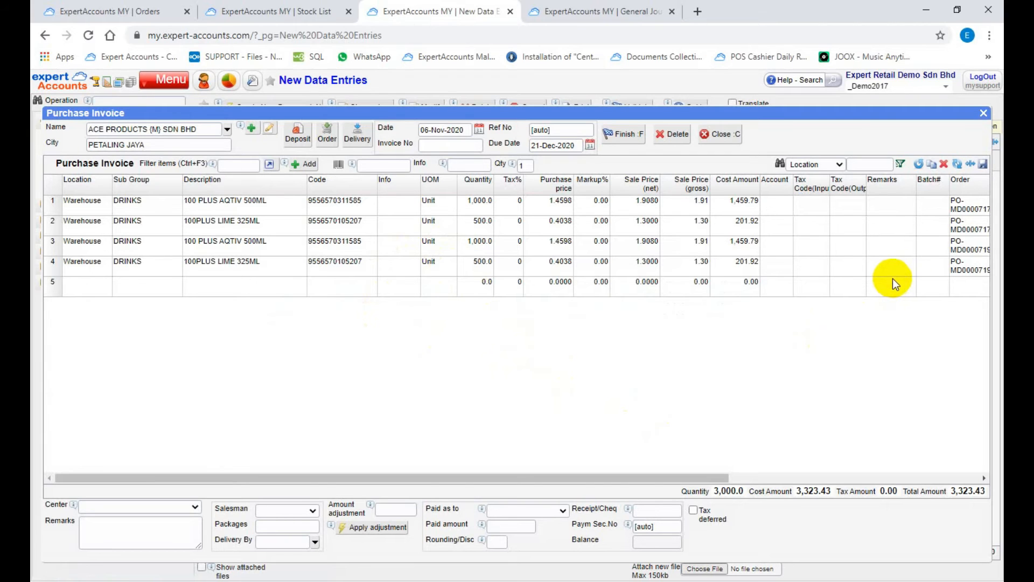
Check the purchase prices of the first two drink lines and set the invoice number to PINv6784
{"action": "left_click", "coordinate": [548, 210]}
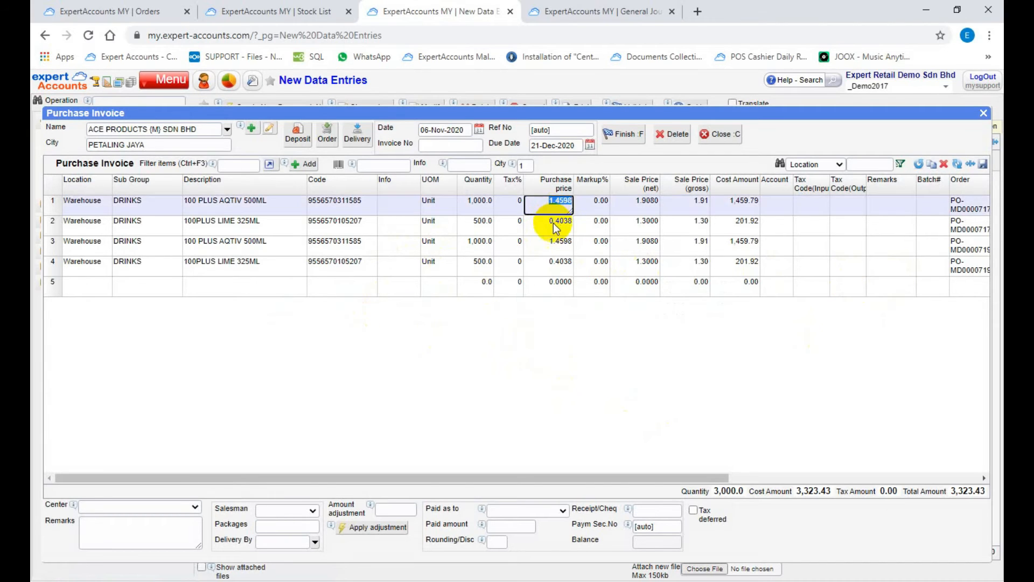
{"action": "left_click", "coordinate": [554, 226]}
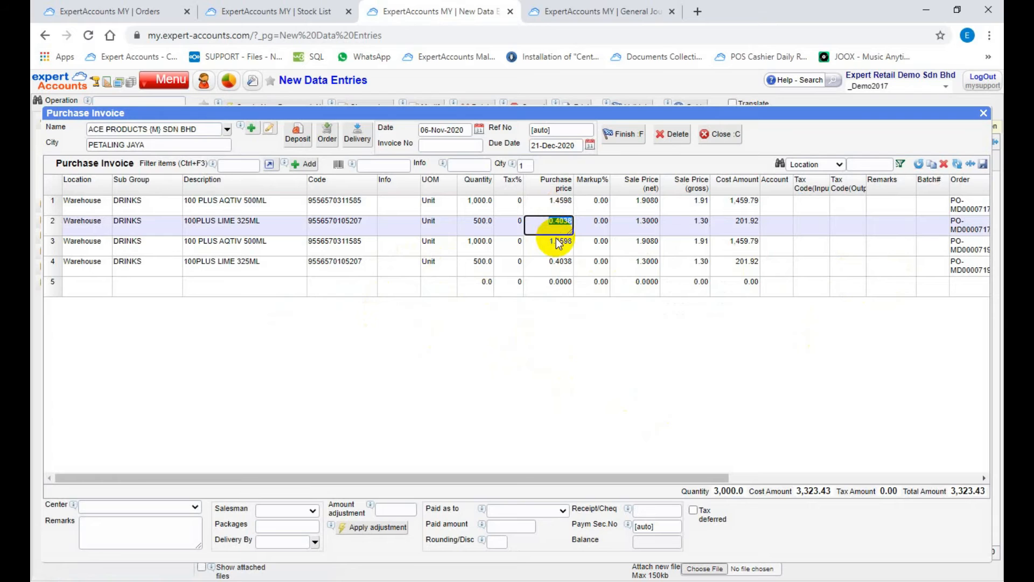
{"action": "left_click", "coordinate": [446, 145]}
{"action": "type", "text": "PINv6734"}
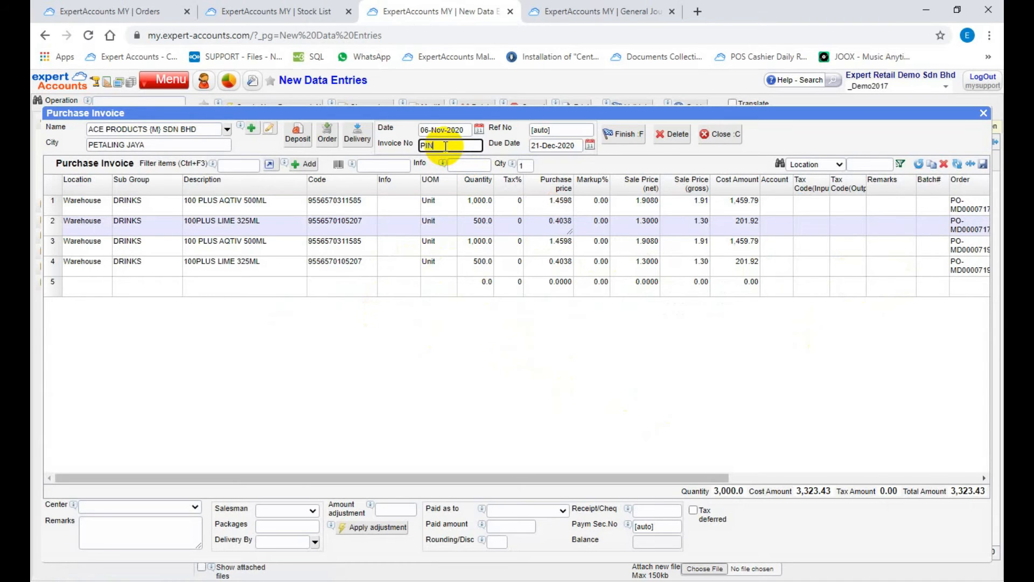
{"action": "left_click", "coordinate": [458, 131]}
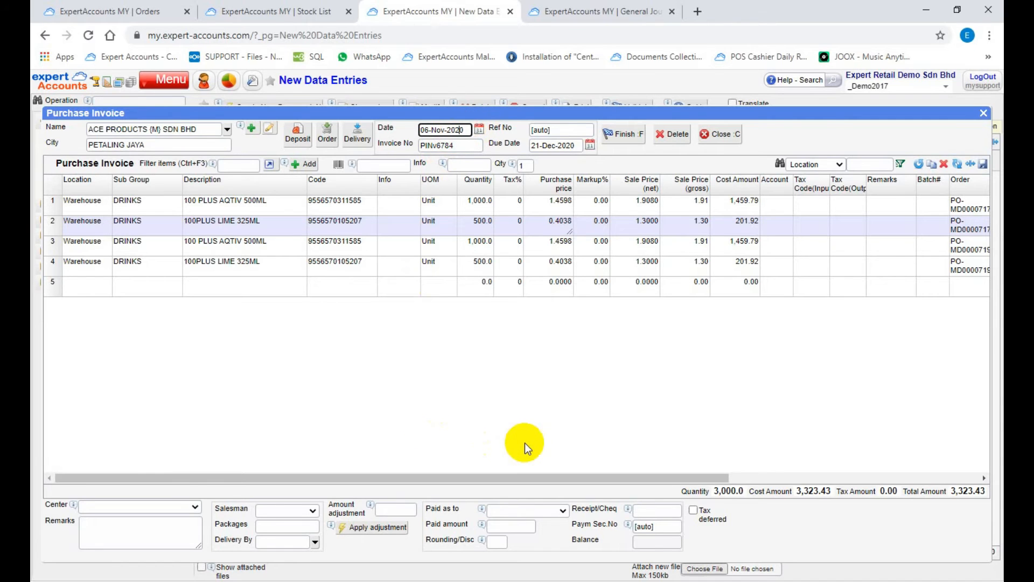
Finish the purchase invoice and close its print preview and the entry form
{"action": "left_click", "coordinate": [610, 137]}
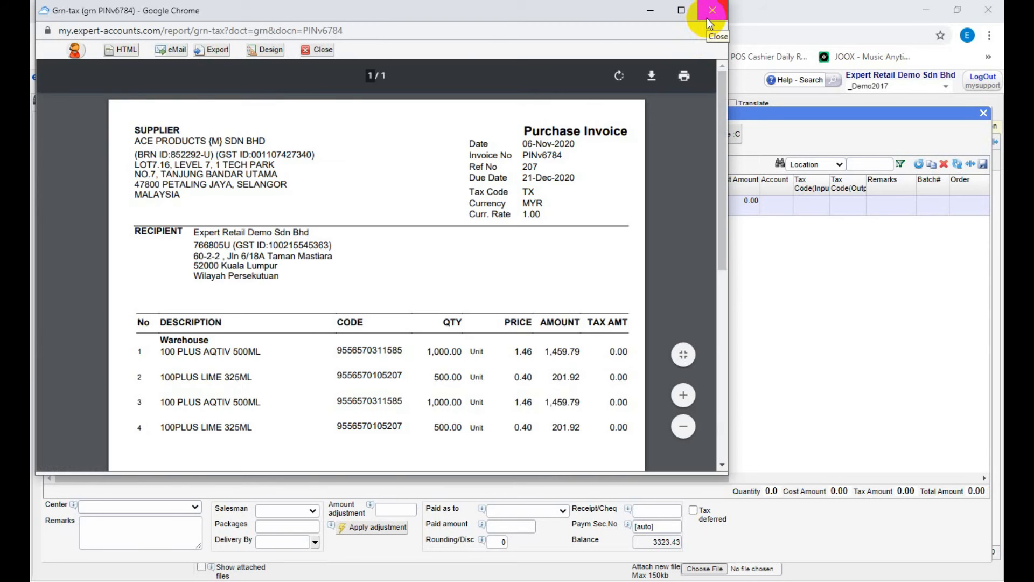
{"action": "left_click", "coordinate": [707, 18]}
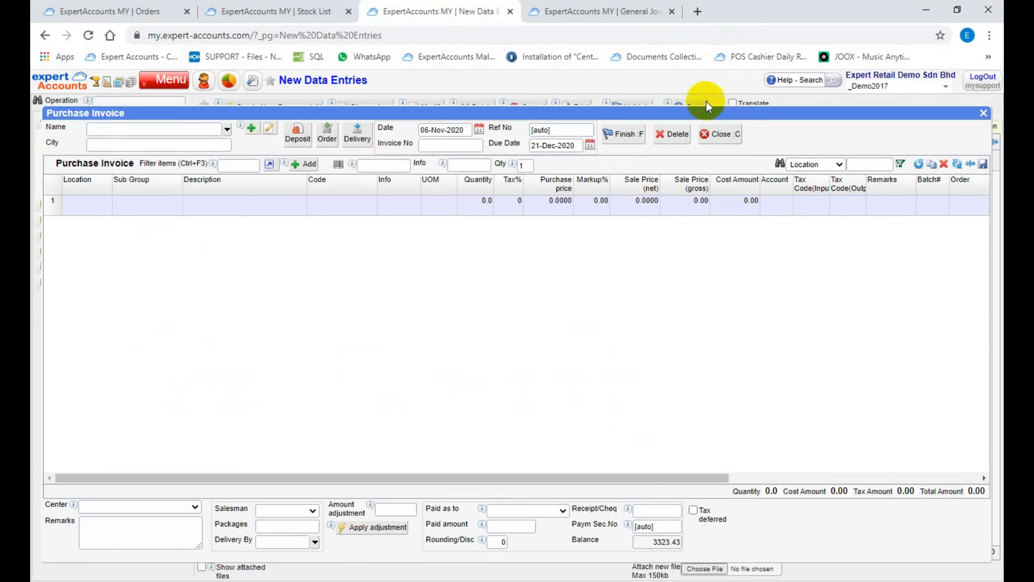
{"action": "left_click", "coordinate": [717, 135]}
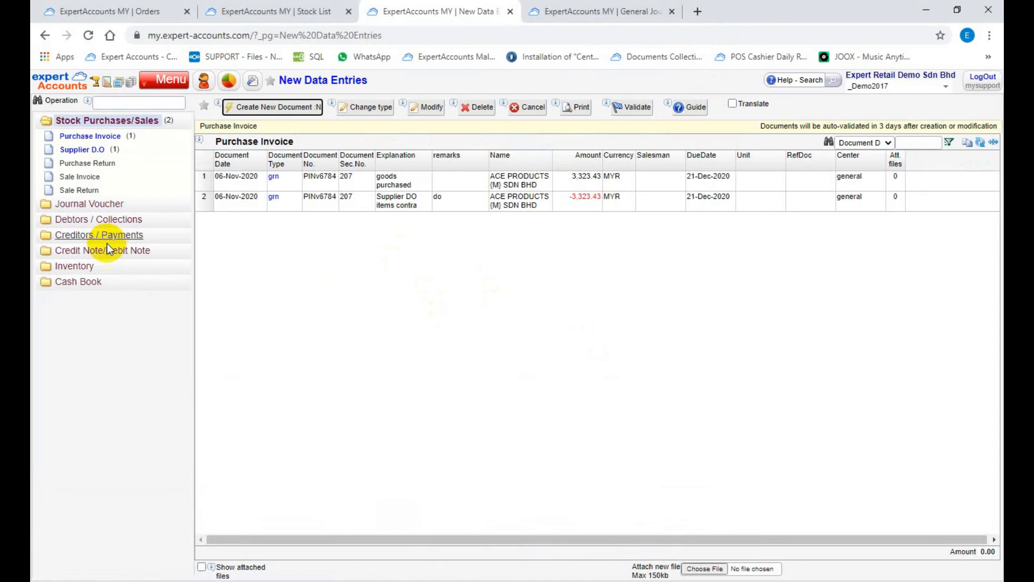
Create a new Credit Note/Creditors document, keeping its date at 06-Nov-2020
{"action": "left_click", "coordinate": [107, 250]}
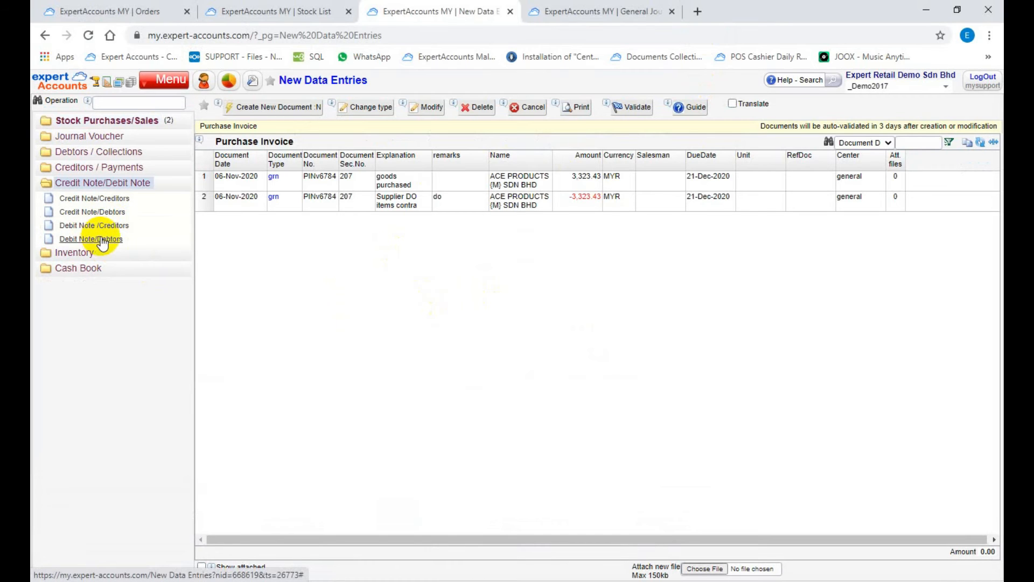
{"action": "left_click", "coordinate": [96, 199]}
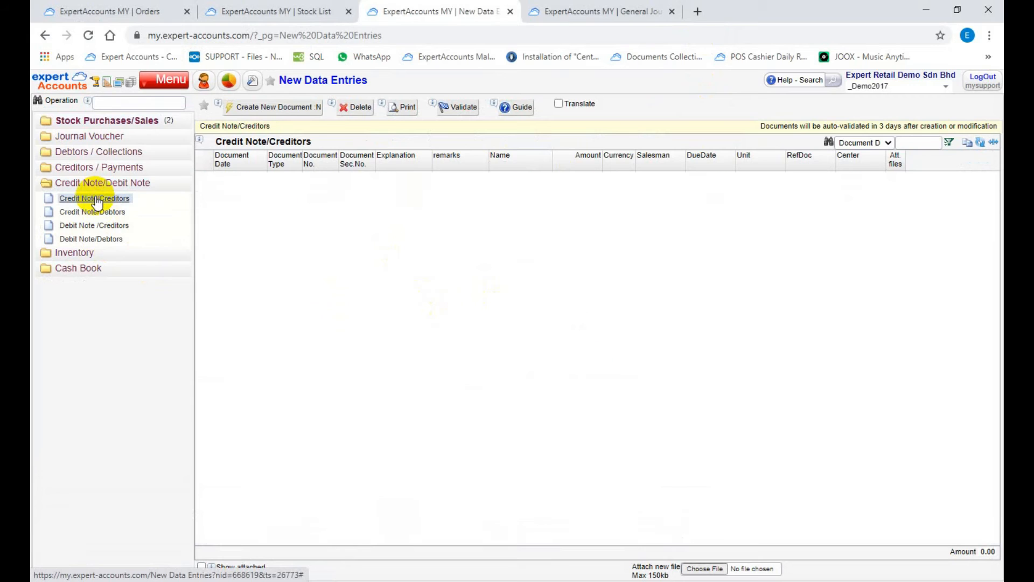
{"action": "left_click", "coordinate": [259, 106]}
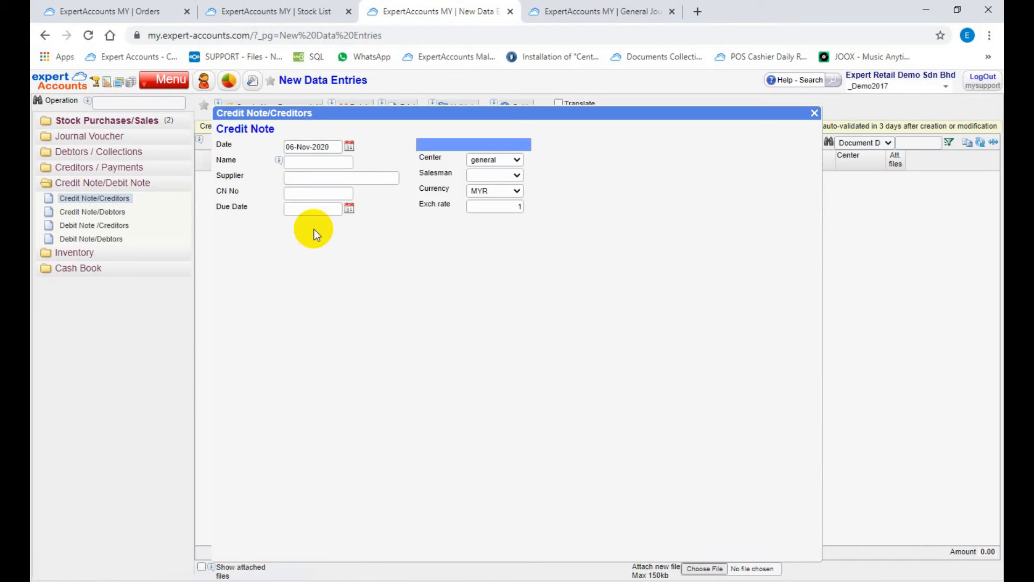
{"action": "left_click", "coordinate": [350, 151]}
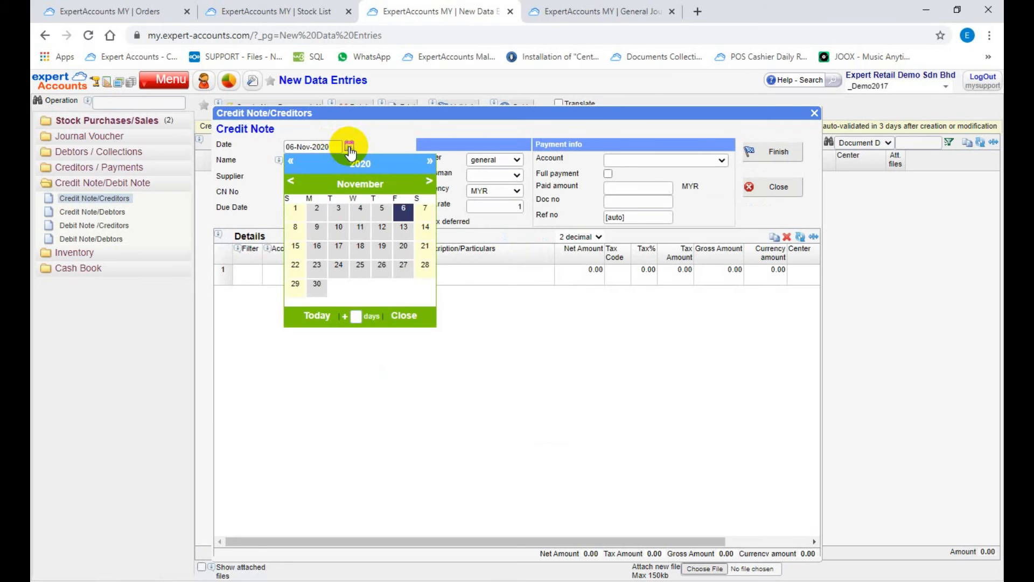
{"action": "left_click", "coordinate": [408, 315]}
Find the supplier ACE PRODUCTS (M) SDN BHD with the name "ace" and set the credit note number to CN81093
{"action": "left_click", "coordinate": [295, 161]}
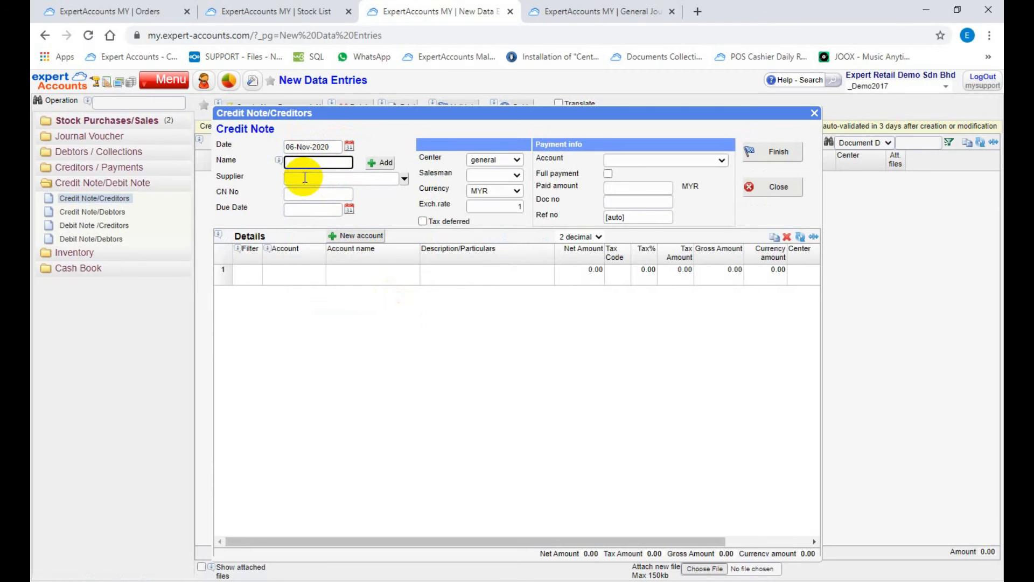
{"action": "type", "text": "ace"}
{"action": "left_click", "coordinate": [305, 177]}
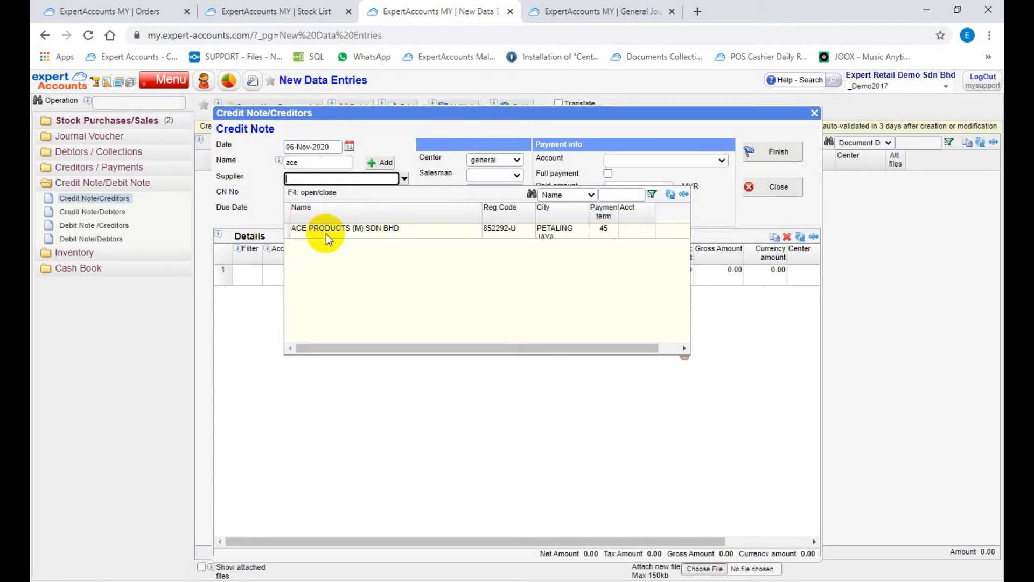
{"action": "left_click", "coordinate": [327, 237]}
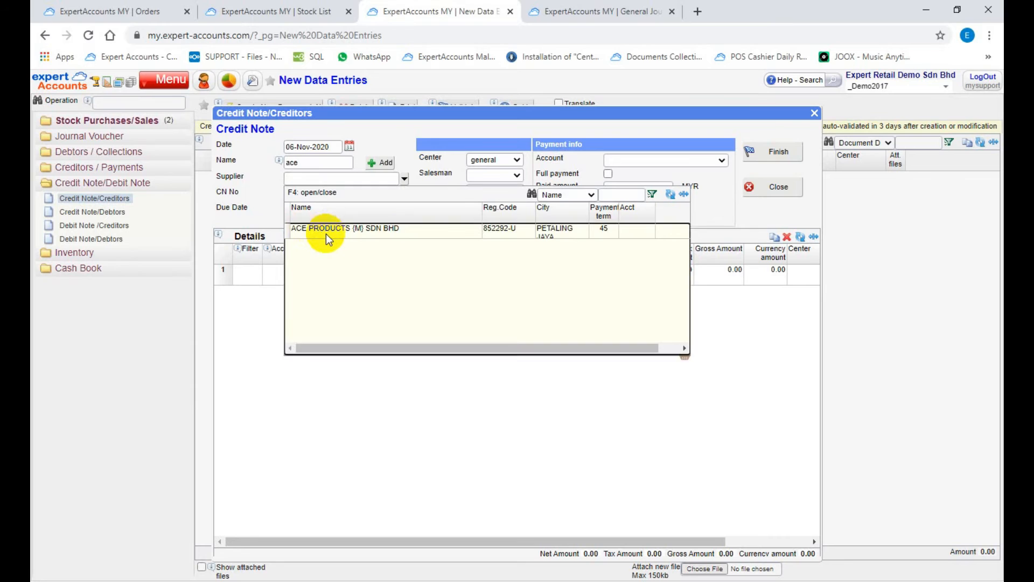
{"action": "left_click", "coordinate": [317, 196]}
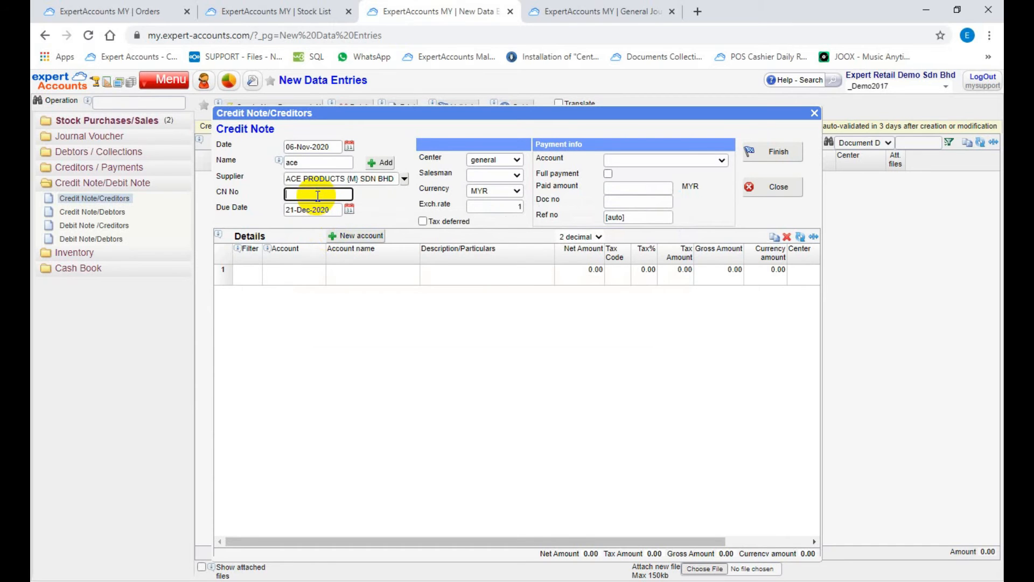
{"action": "type", "text": "CN81093"}
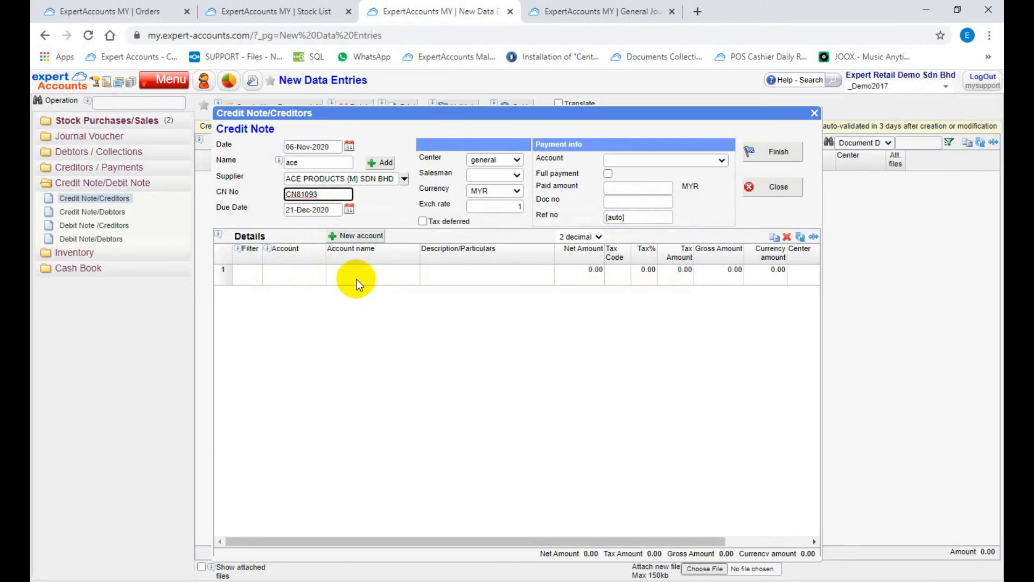
Fill the first detail line with account 609.cn CREDIT NOTE/DISCOUNT ALLOWED, description "Credit Note from supplier" and net amount -100
{"action": "left_click", "coordinate": [254, 280]}
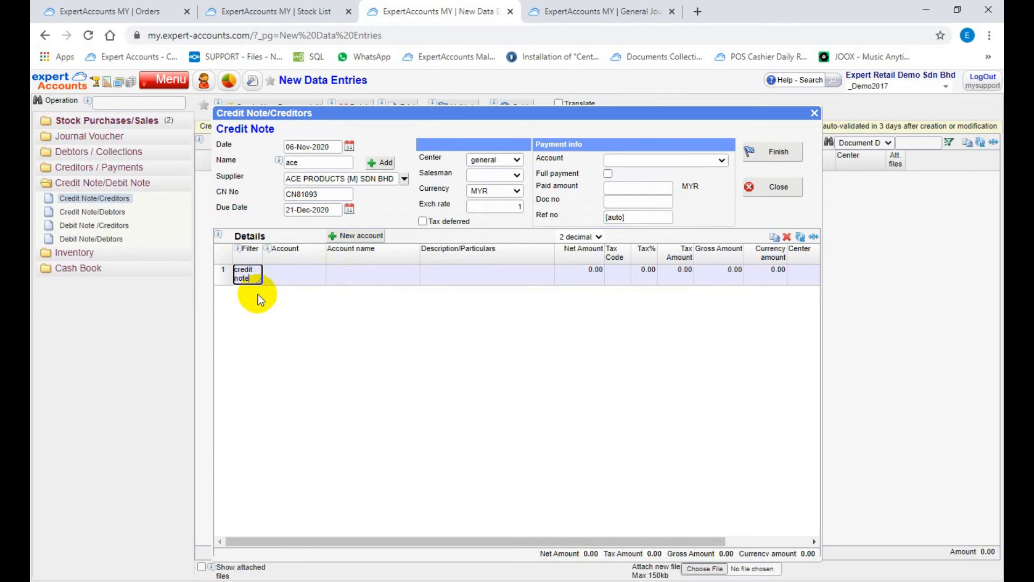
{"action": "key", "text": "Tab"}
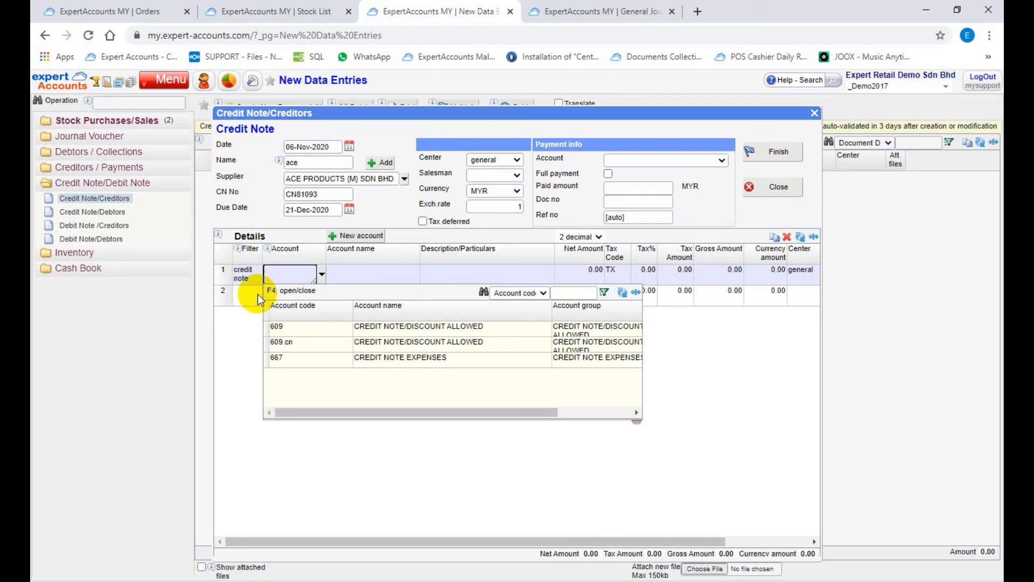
{"action": "left_click", "coordinate": [380, 345]}
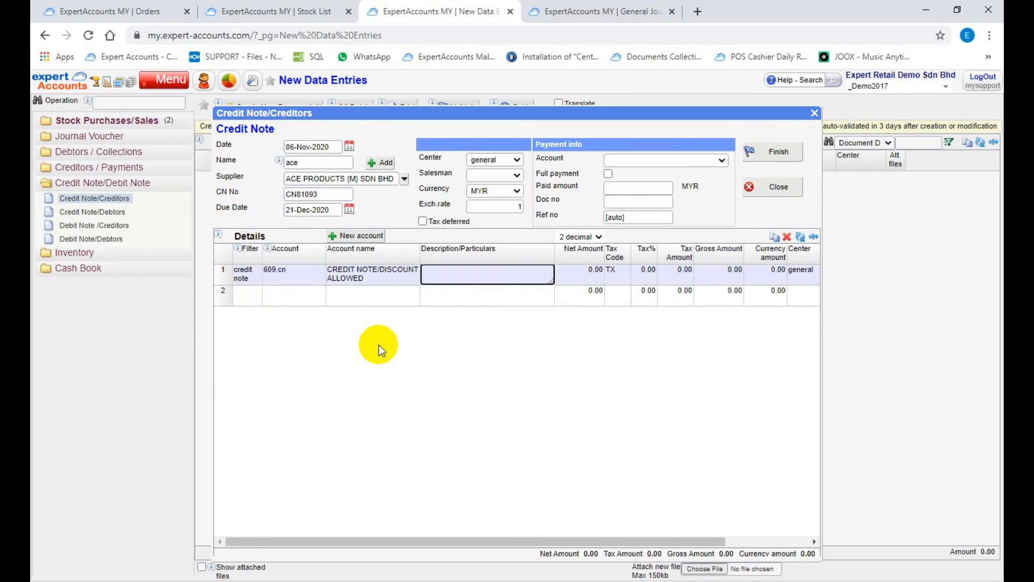
{"action": "type", "text": "Credit Note from supplier"}
{"action": "key", "text": "Tab"}
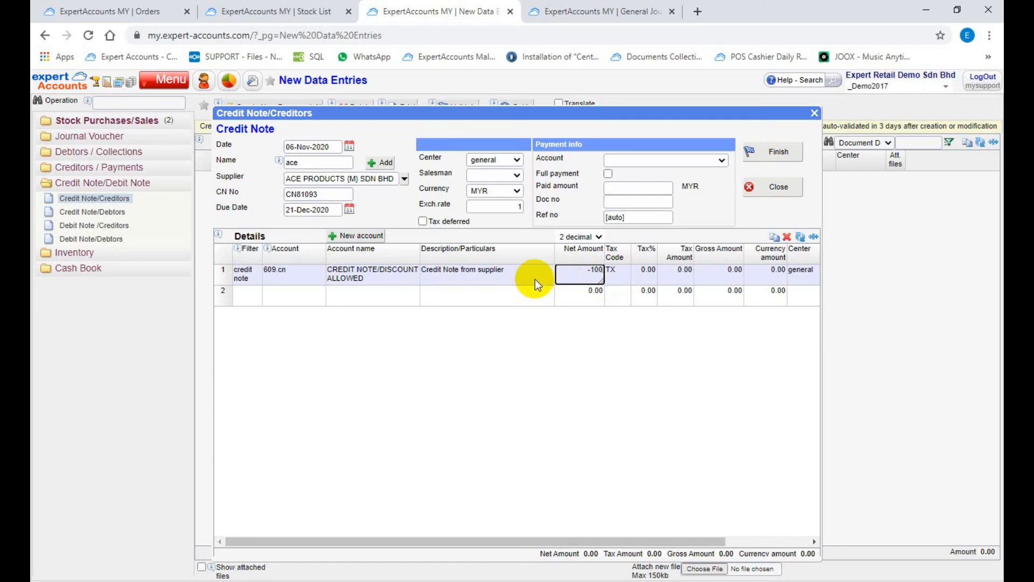
Commit the -100 net amount, finish credit note CN81093 and close the credit note entry form
{"action": "key", "text": "shift+Tab"}
{"action": "left_click", "coordinate": [582, 275]}
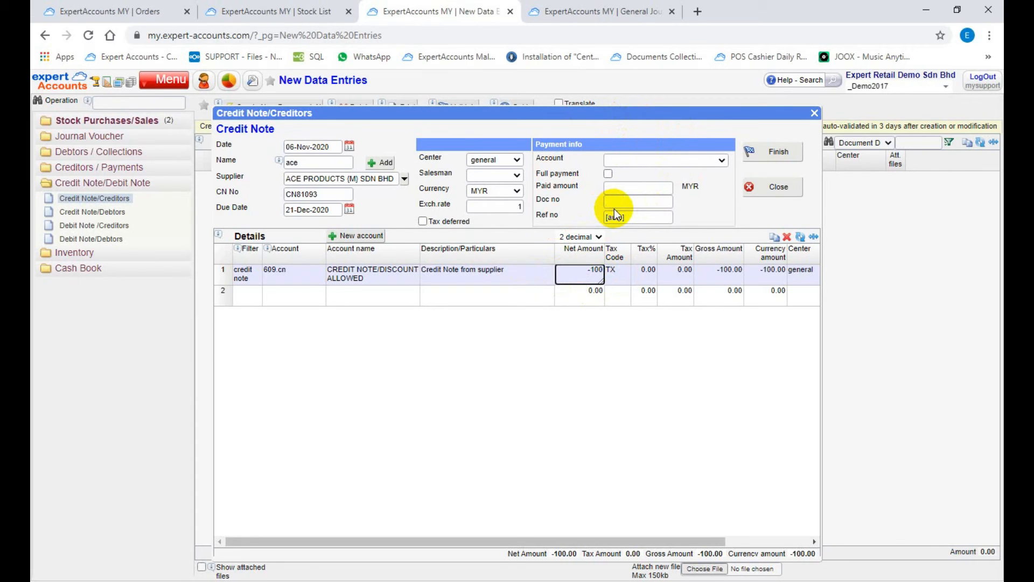
{"action": "left_click", "coordinate": [777, 153]}
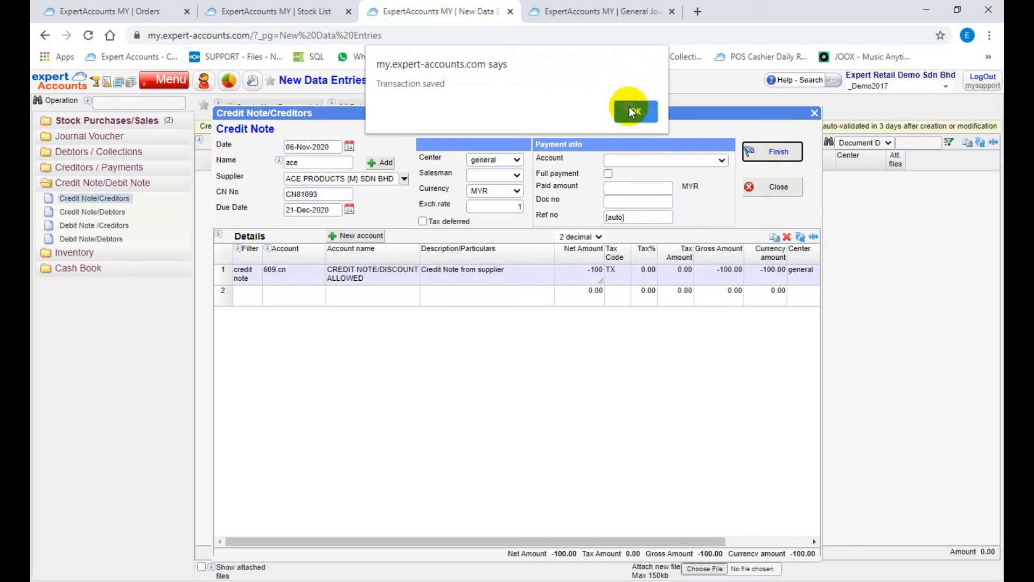
{"action": "left_click", "coordinate": [634, 112]}
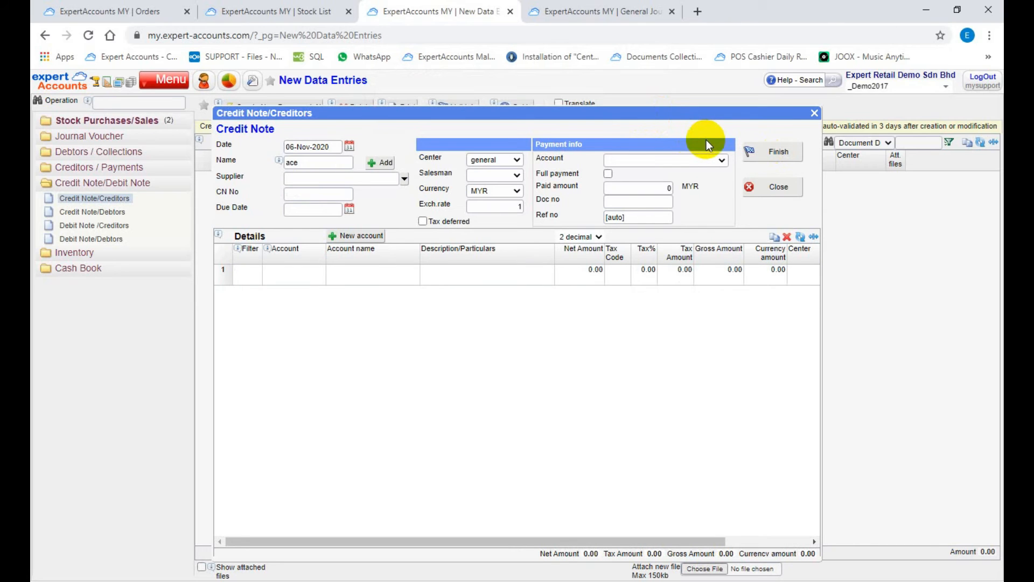
{"action": "left_click", "coordinate": [760, 185]}
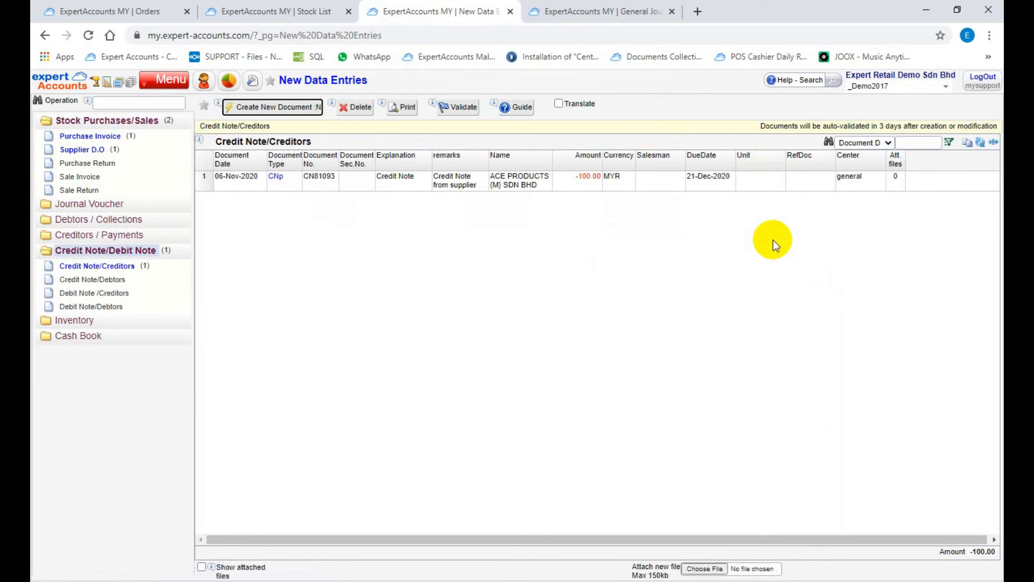
Look through the cheque, e-Banking and cash payment types under Creditors / Payments
{"action": "left_click", "coordinate": [116, 235]}
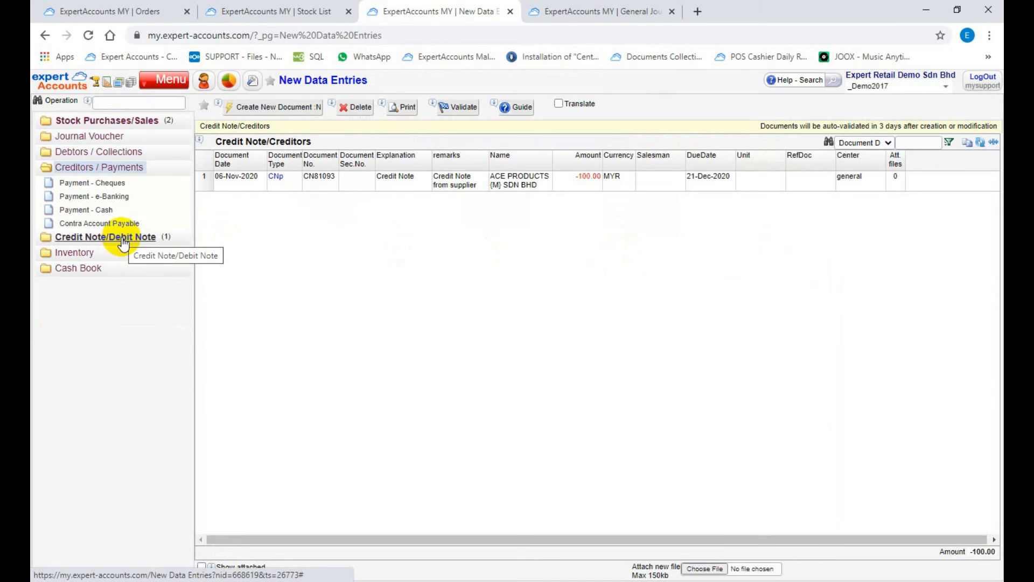
{"action": "left_click", "coordinate": [110, 183]}
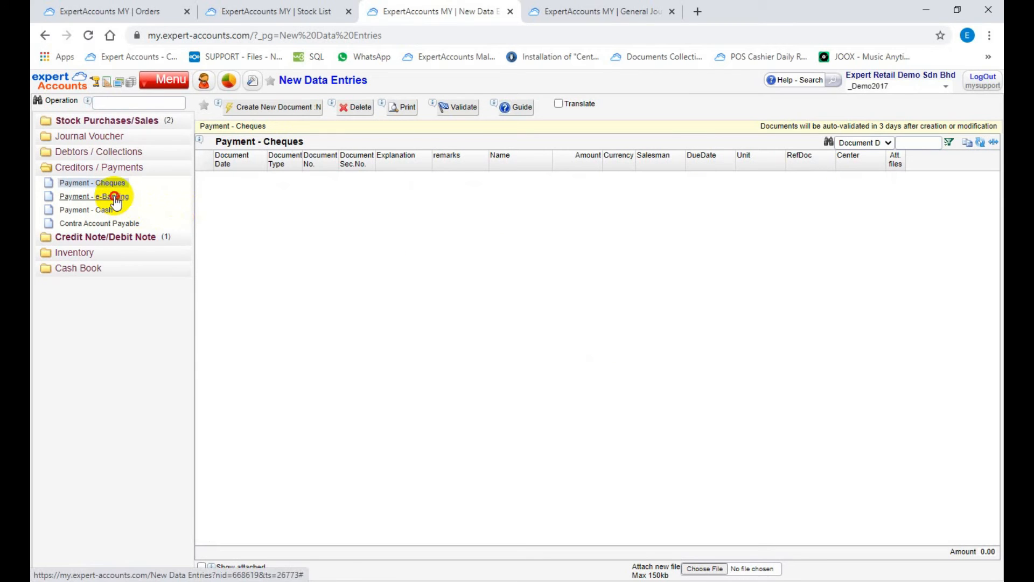
{"action": "left_click", "coordinate": [111, 197]}
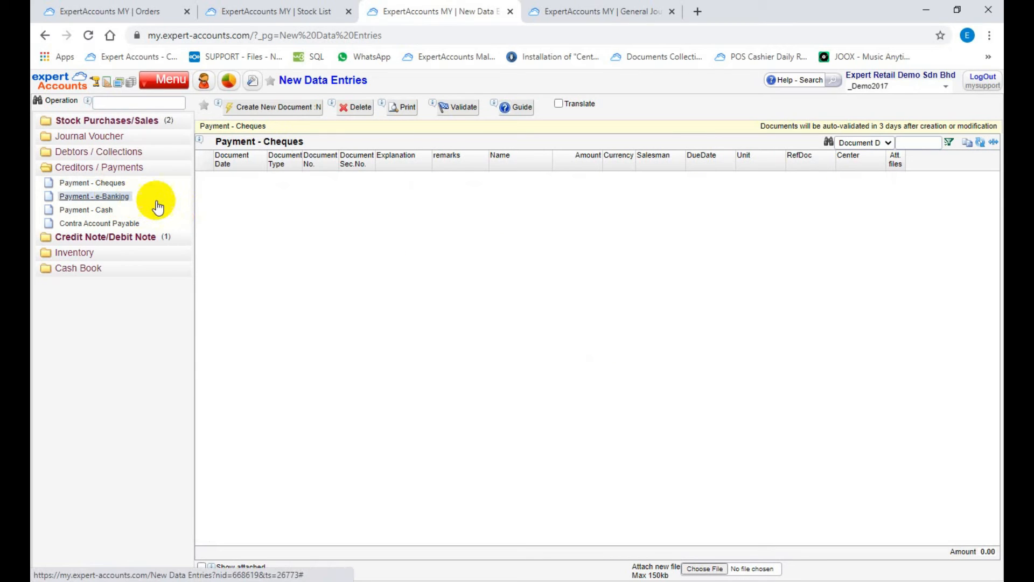
{"action": "left_click", "coordinate": [104, 213]}
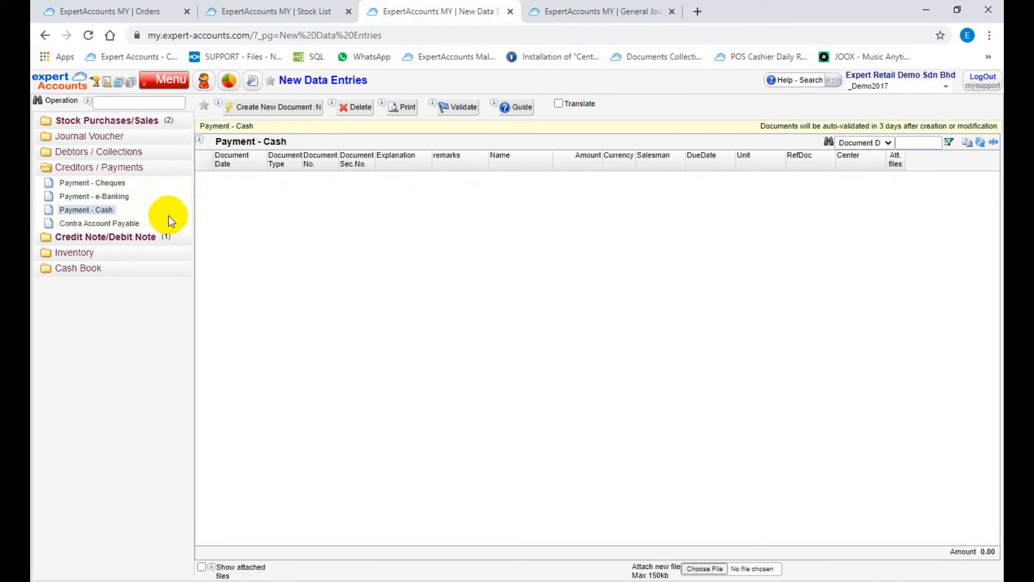
Create a new Payment - Cheques document with the MBB -CHEQUES CLEARING cheque book and today's date, 06-Nov-2020
{"action": "left_click", "coordinate": [116, 187]}
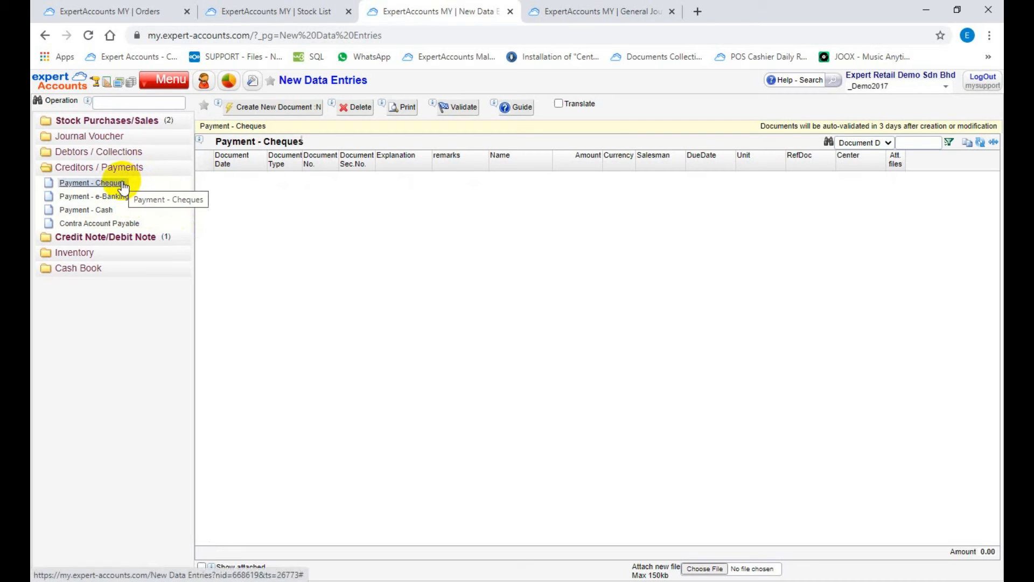
{"action": "left_click", "coordinate": [280, 107]}
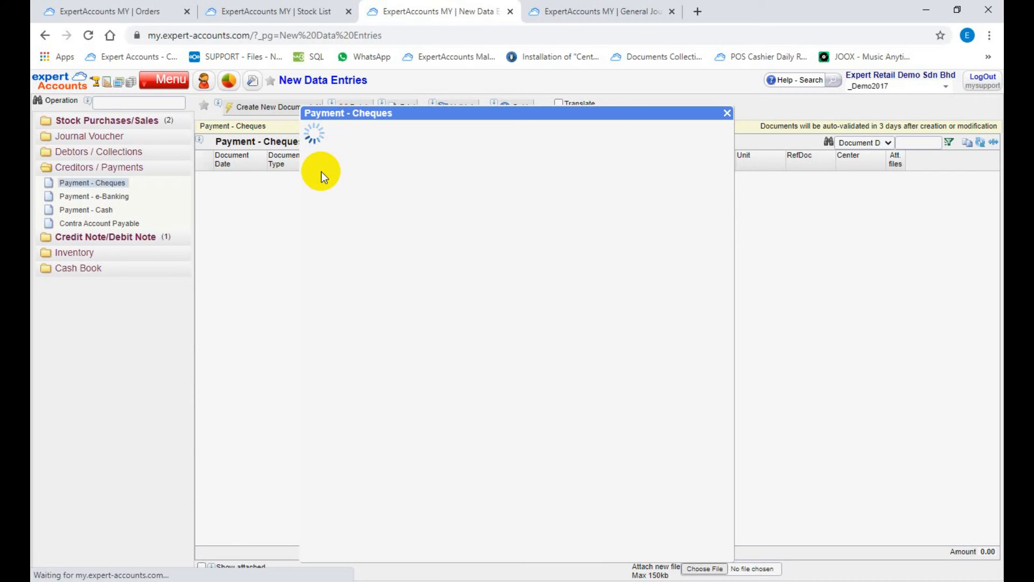
{"action": "left_click", "coordinate": [452, 144]}
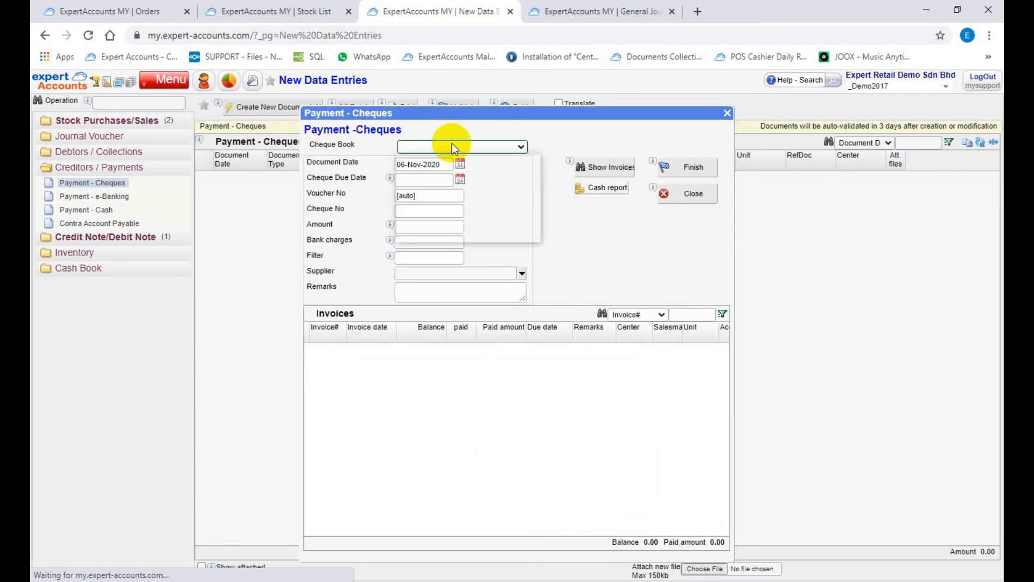
{"action": "left_click", "coordinate": [439, 209]}
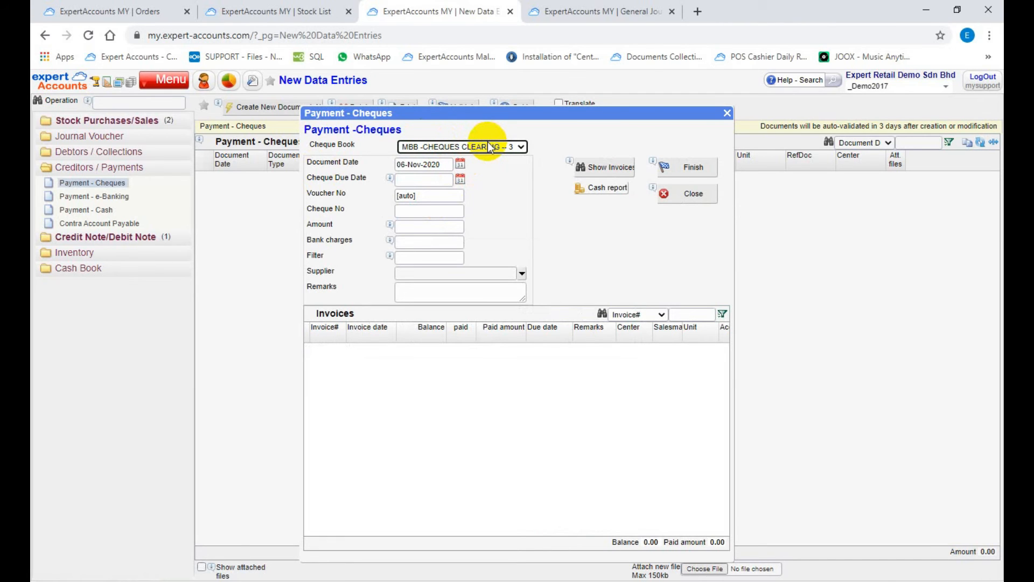
{"action": "left_click", "coordinate": [461, 164]}
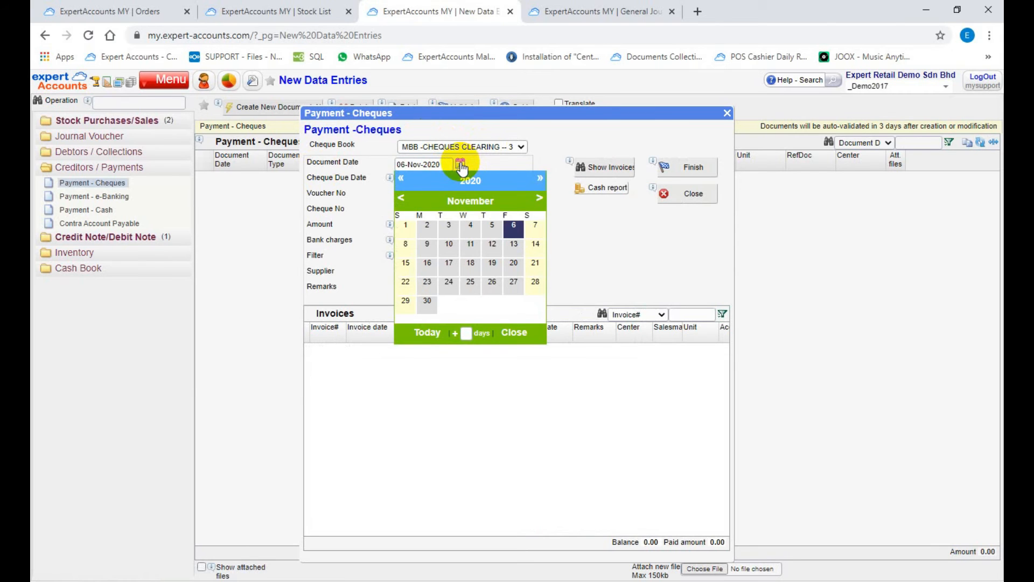
{"action": "left_click", "coordinate": [421, 335]}
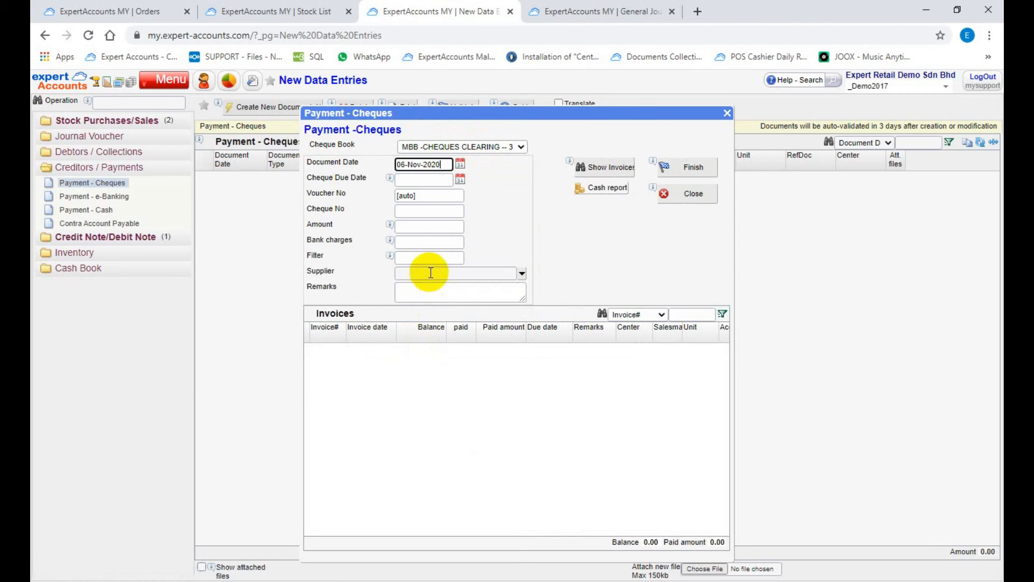
Set the cheque number to MBB7849, leaving the cheque due date empty and the voucher number automatic
{"action": "left_click", "coordinate": [442, 180]}
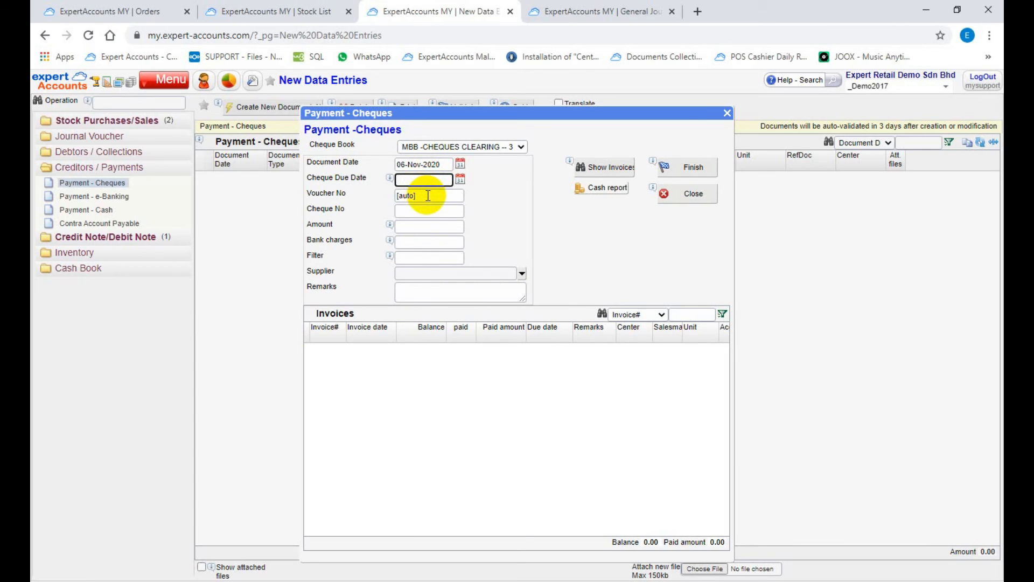
{"action": "left_click", "coordinate": [429, 195]}
{"action": "left_click", "coordinate": [418, 211]}
{"action": "type", "text": "MBB784"}
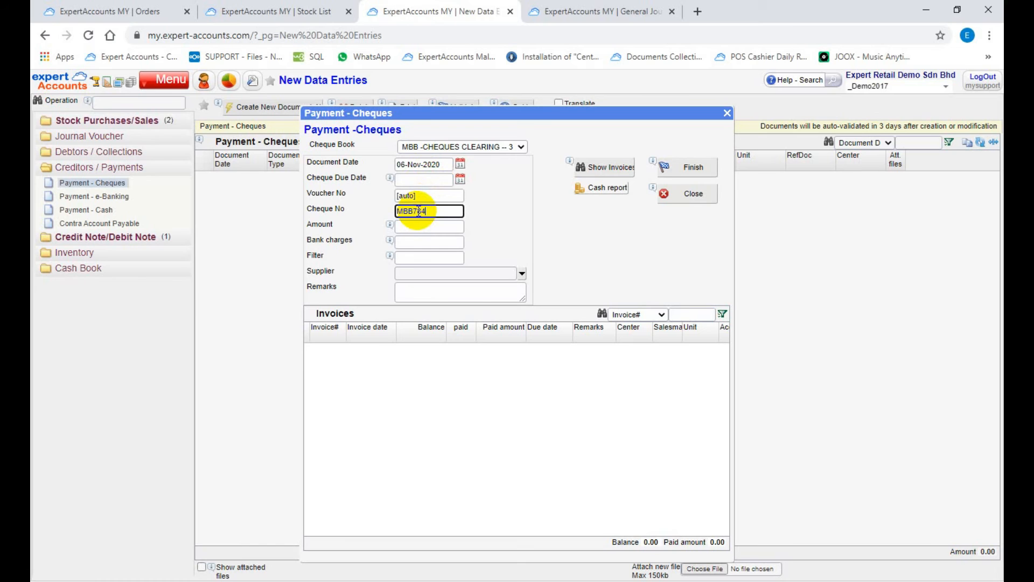
{"action": "type", "text": "9"}
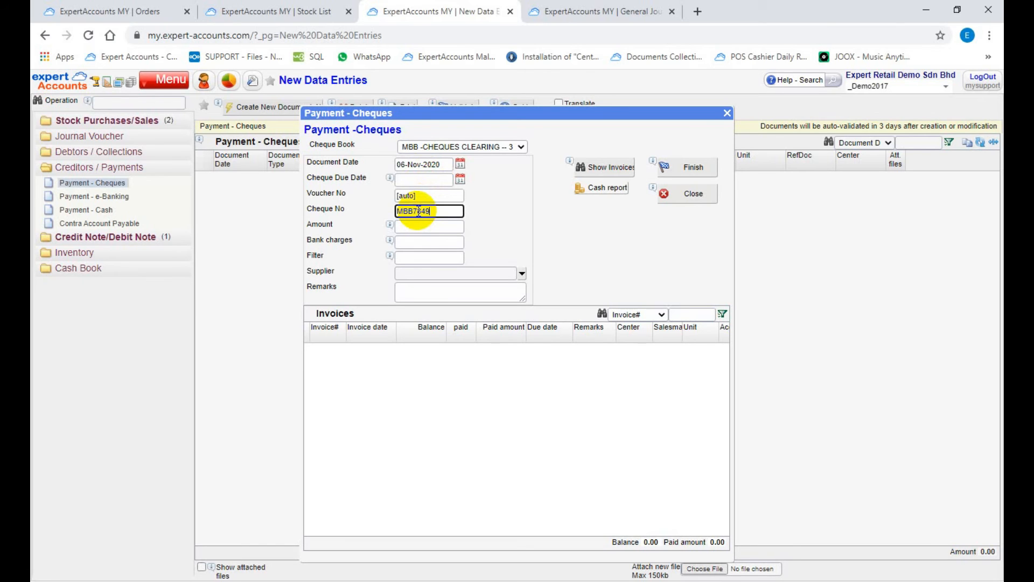
Filter suppliers by "ace", select ACE PRODUCTS (M) SDN BHD and widen the Invoice# column in the invoices list
{"action": "left_click", "coordinate": [425, 259]}
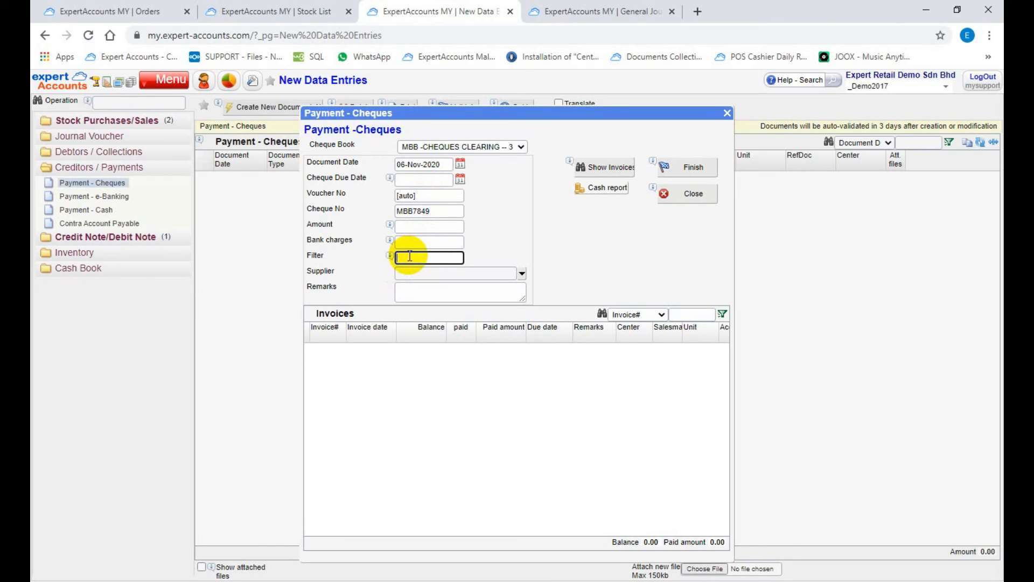
{"action": "type", "text": "ace"}
{"action": "key", "text": "Tab"}
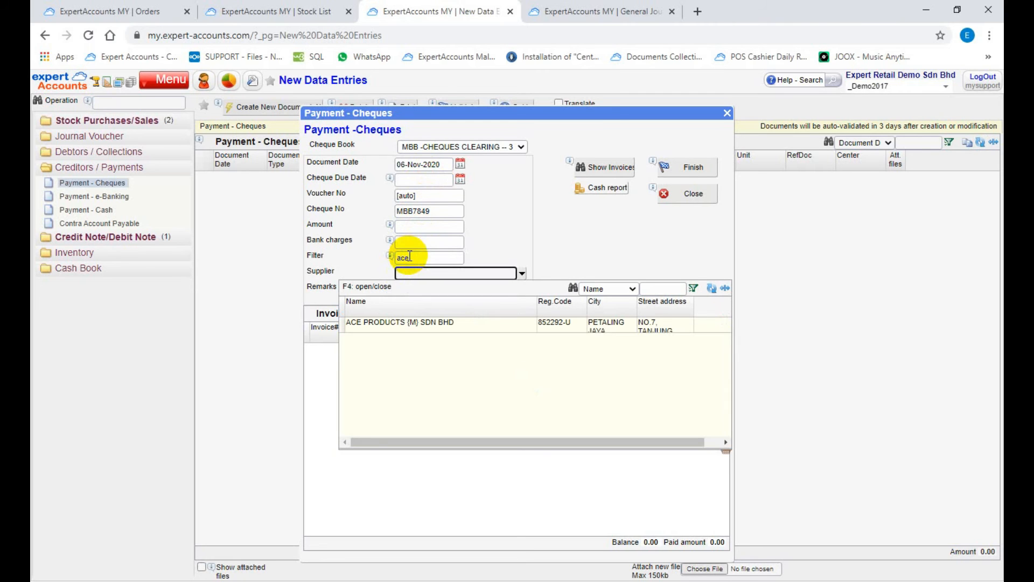
{"action": "key", "text": "Return"}
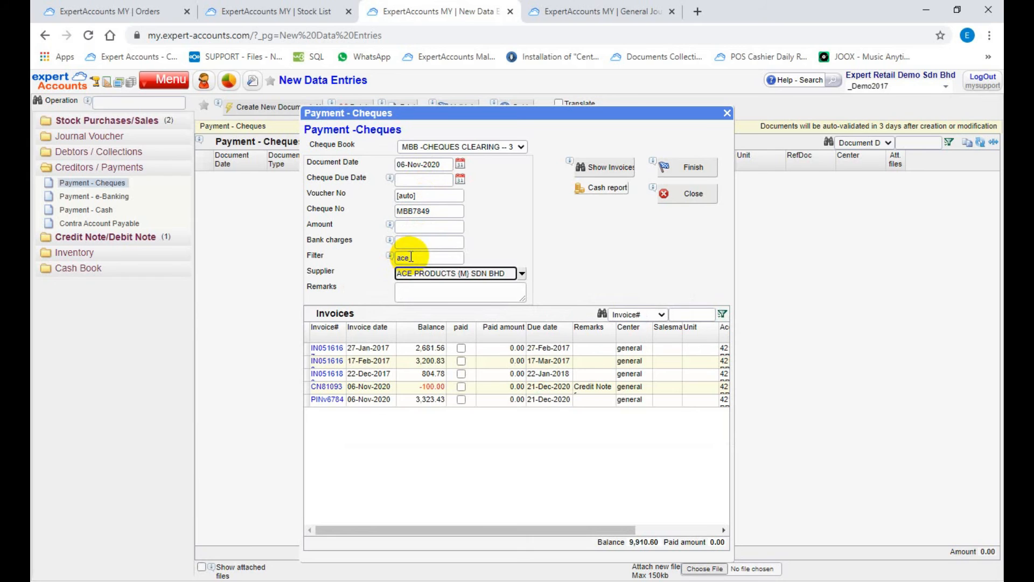
{"action": "left_click", "coordinate": [353, 330]}
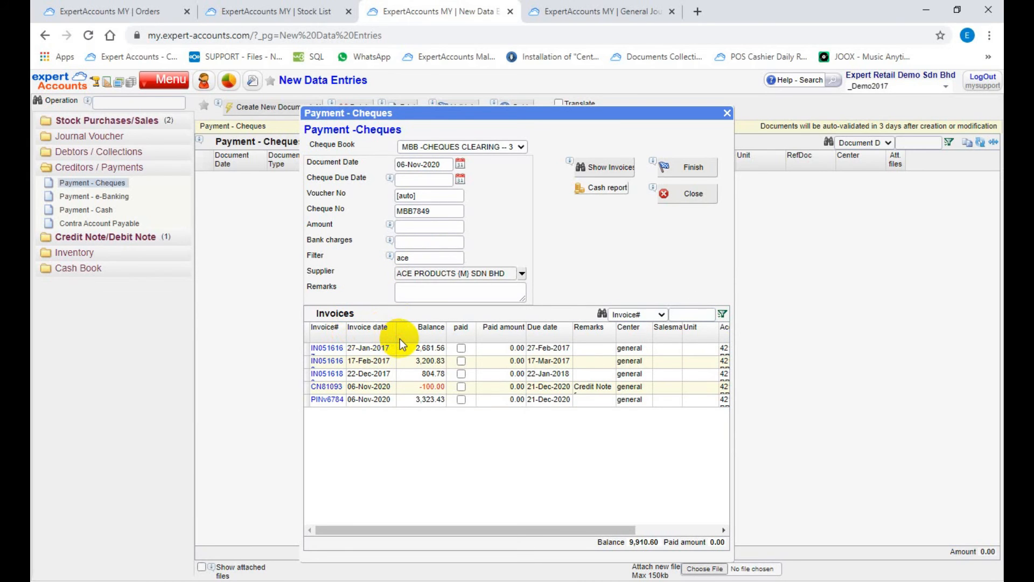
{"action": "left_click_drag", "start_coordinate": [345, 329], "coordinate": [363, 330]}
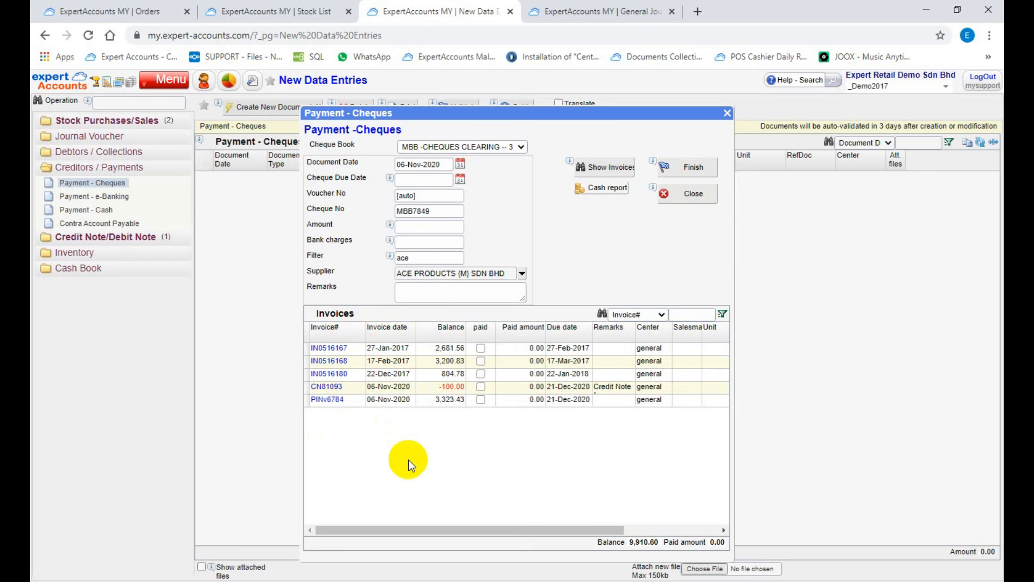
Try a partial payment by marking invoice PINv6784 as paid with a paid amount of 2000
{"action": "left_click", "coordinate": [481, 399]}
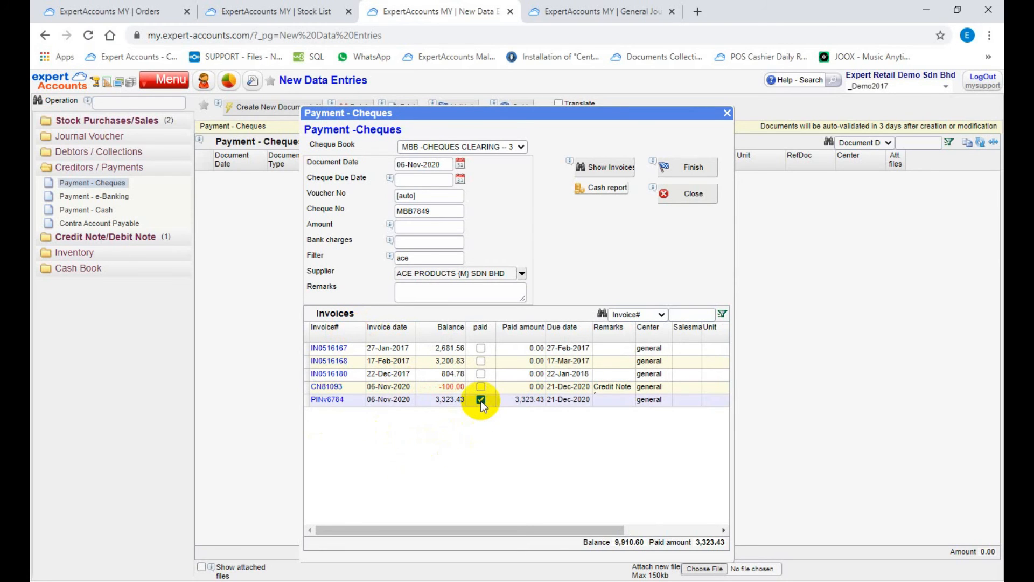
{"action": "left_click", "coordinate": [508, 400]}
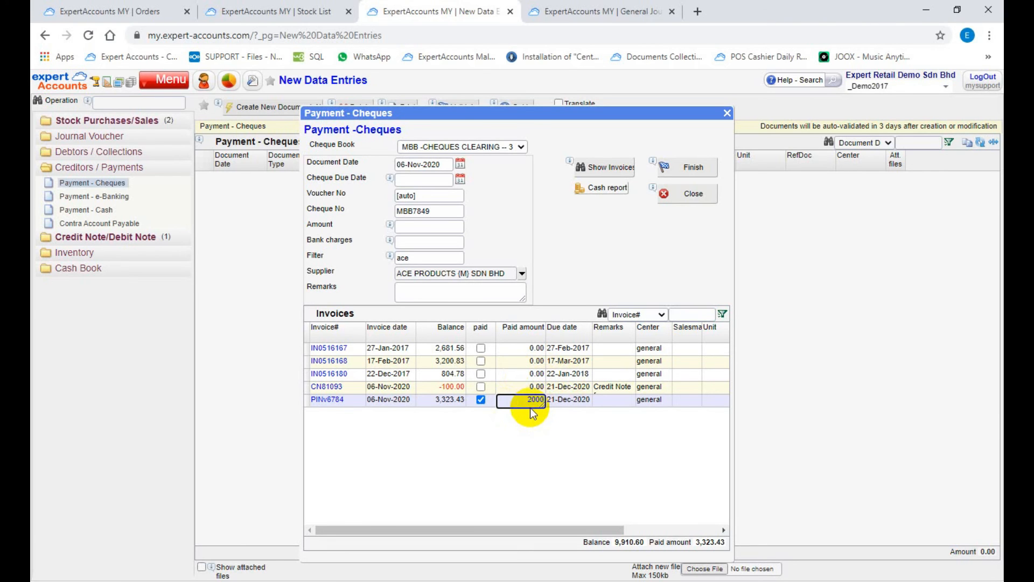
{"action": "left_click", "coordinate": [515, 390]}
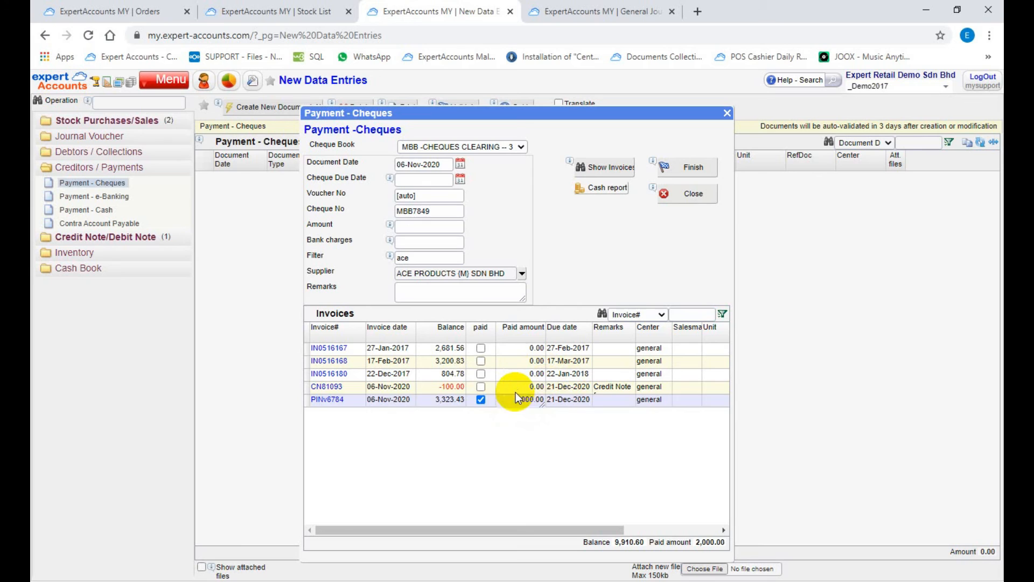
Try allocating a payment amount of 2000 automatically to the outstanding invoices, and unmark invoice IN0516167 as paid
{"action": "left_click", "coordinate": [409, 226]}
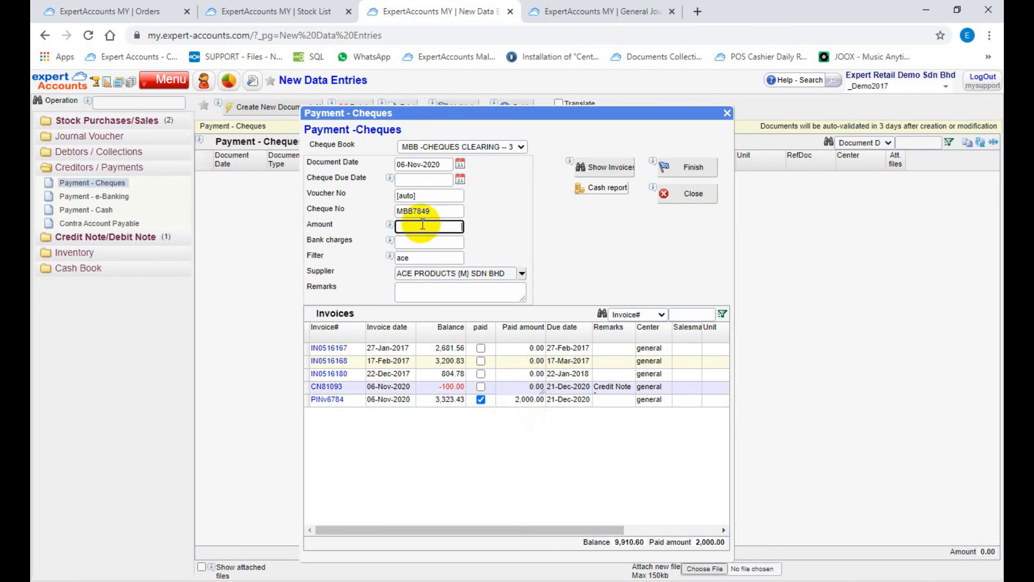
{"action": "type", "text": "2000"}
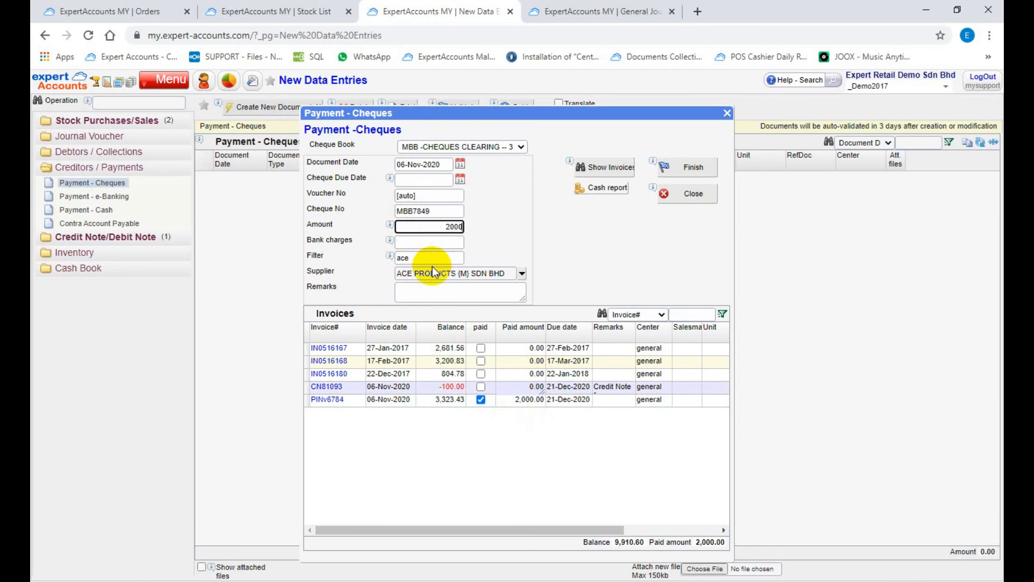
{"action": "left_click", "coordinate": [594, 170]}
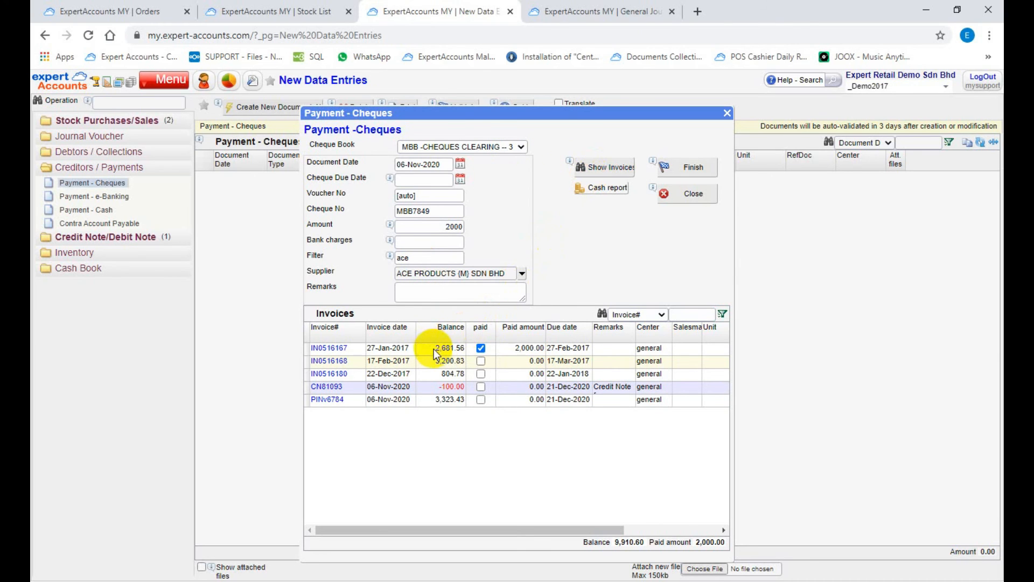
{"action": "left_click", "coordinate": [514, 349]}
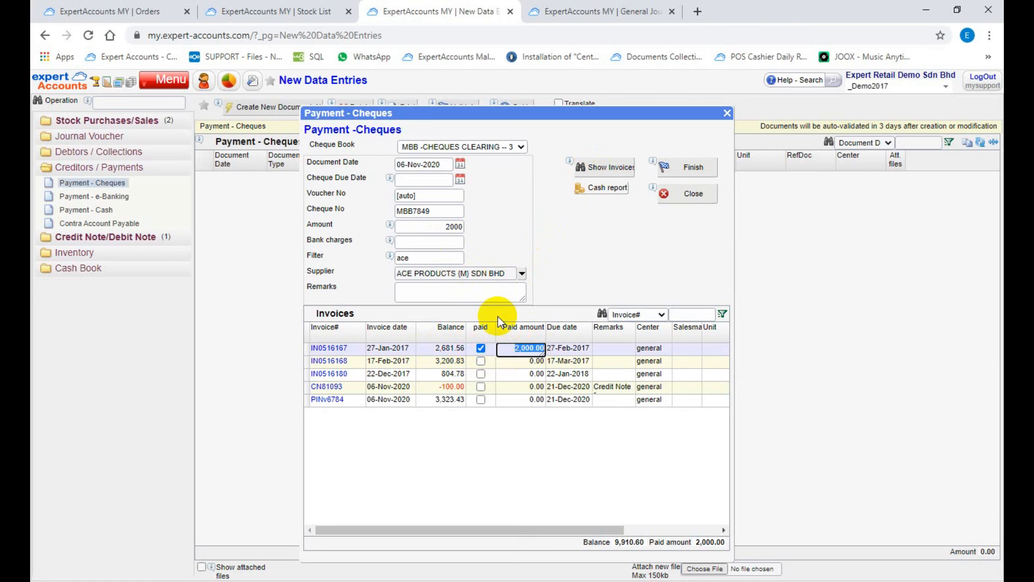
{"action": "left_click", "coordinate": [481, 349]}
Mark invoice PINv6784 and credit note CN81093 as paid, finish the cheque payment despite the differing amount and close its payment voucher preview
{"action": "left_click", "coordinate": [481, 399]}
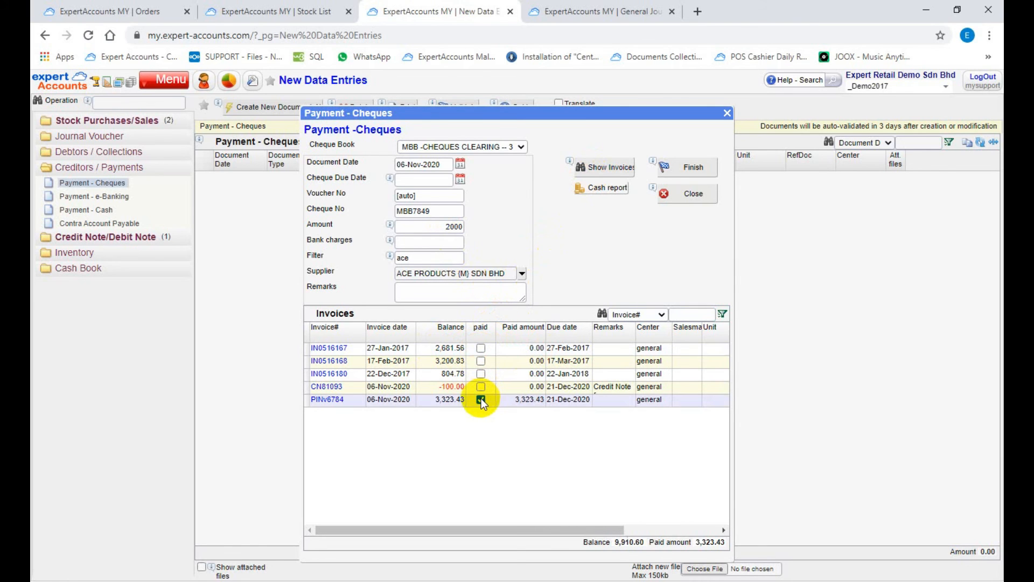
{"action": "left_click", "coordinate": [481, 386]}
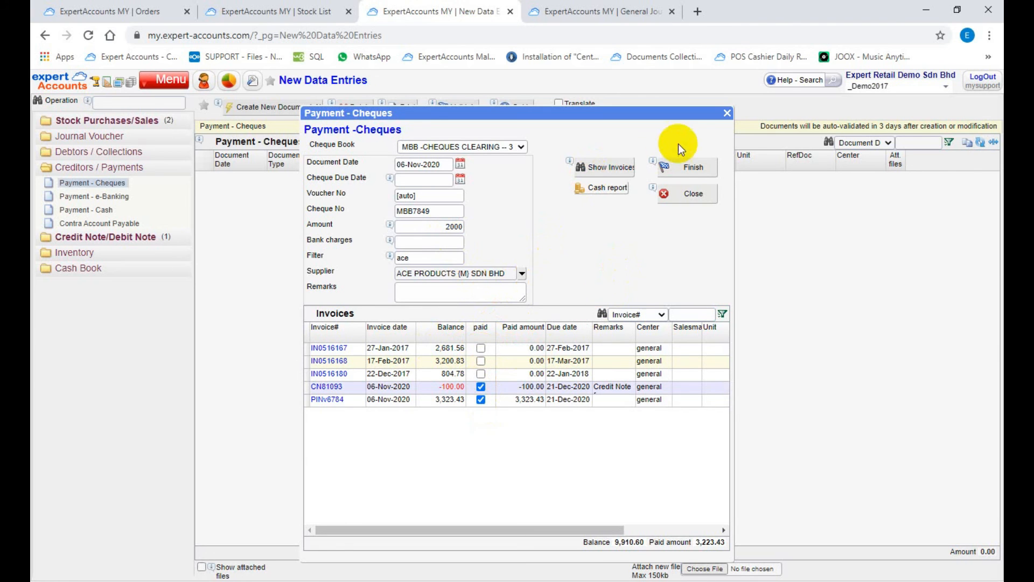
{"action": "left_click", "coordinate": [674, 166]}
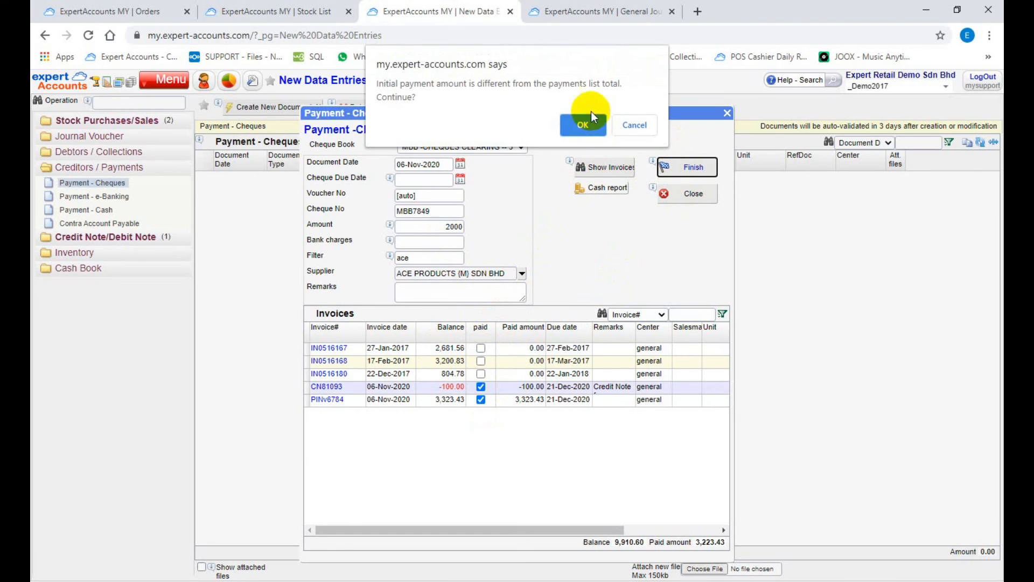
{"action": "left_click", "coordinate": [580, 122]}
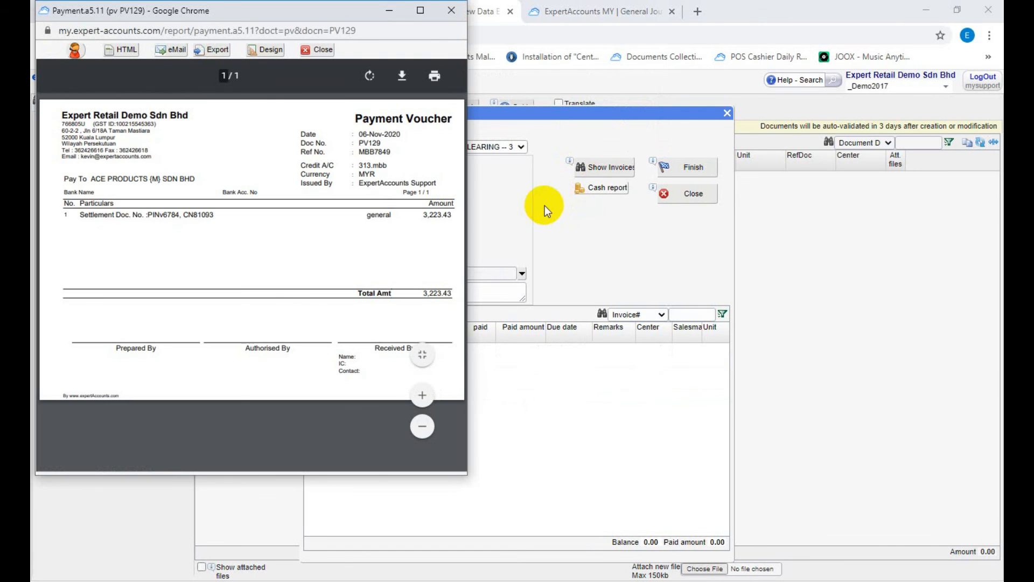
{"action": "left_click", "coordinate": [460, 16]}
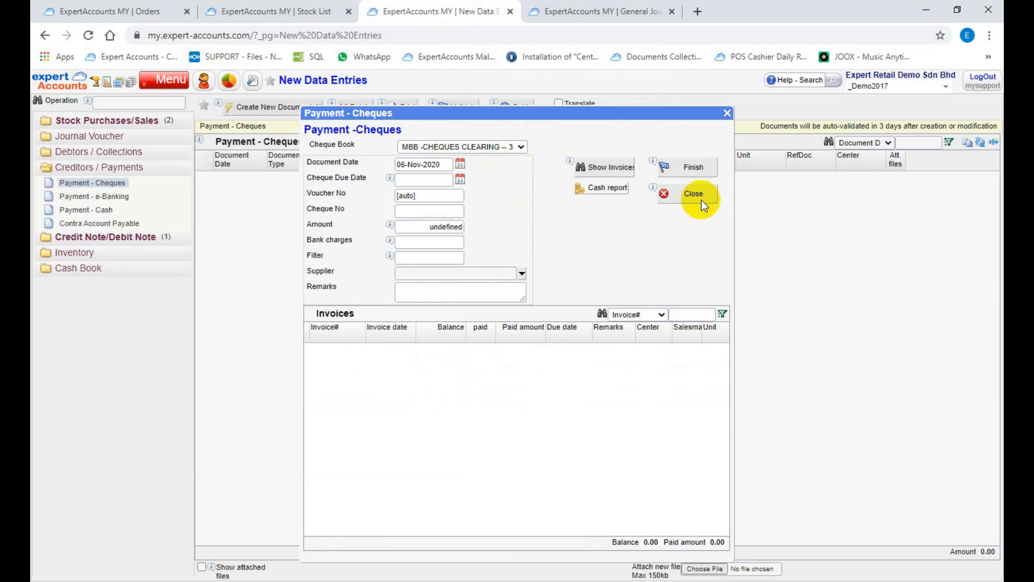
Switch to the General Journal, reload it and examine its document, account, text and amount filters
{"action": "left_click", "coordinate": [591, 7]}
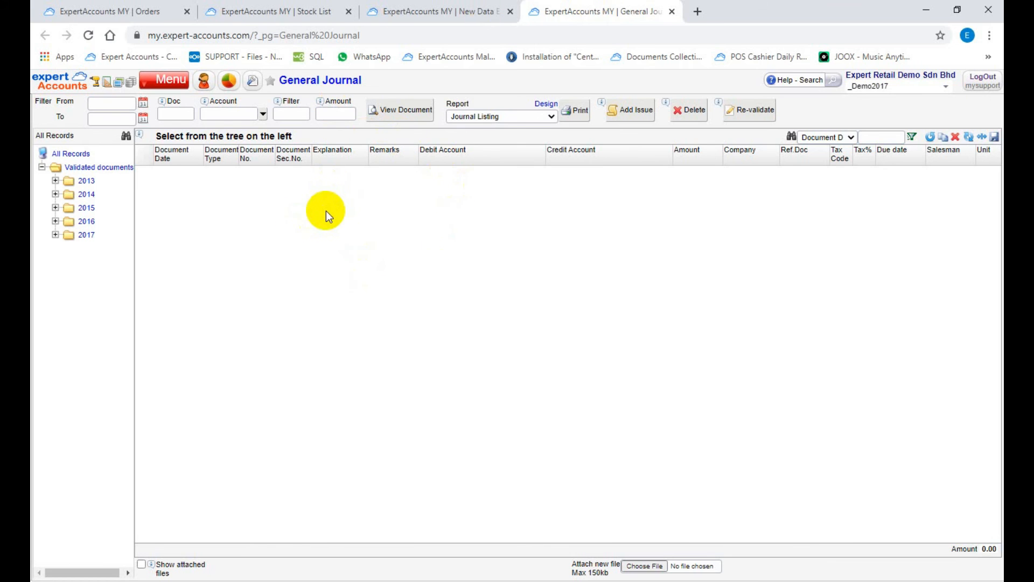
{"action": "left_click", "coordinate": [88, 35]}
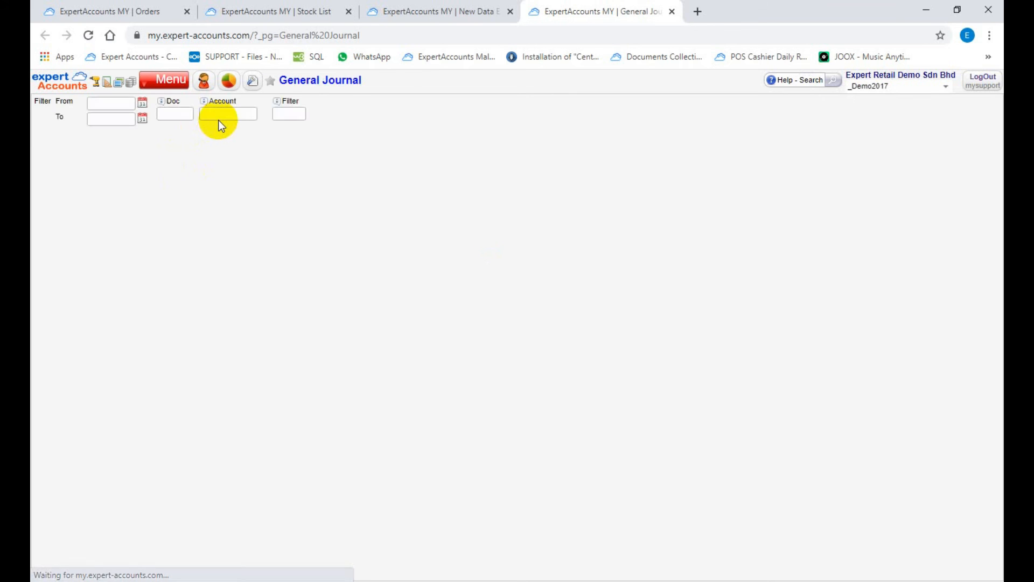
{"action": "left_click", "coordinate": [173, 116]}
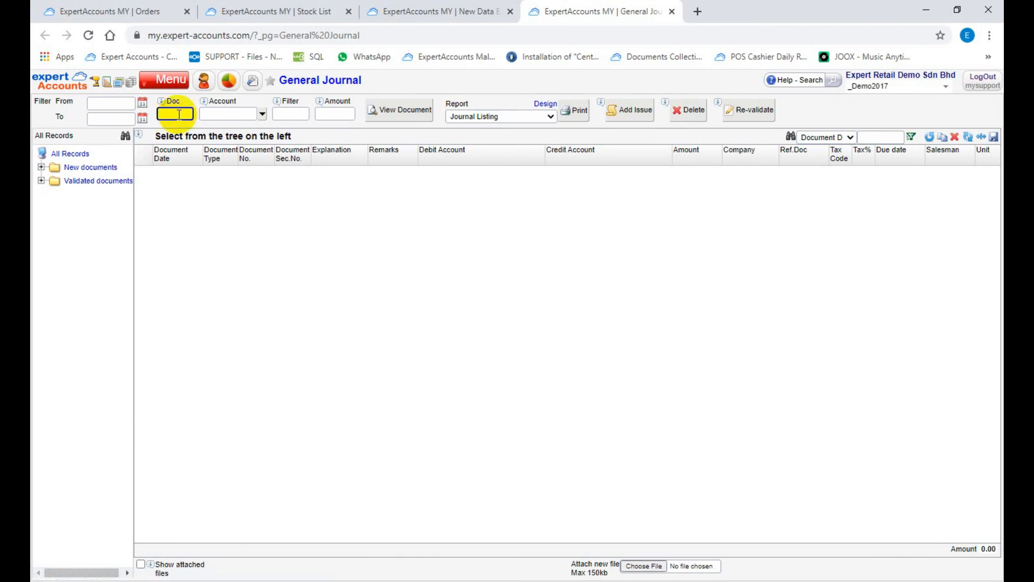
{"action": "left_click", "coordinate": [215, 114]}
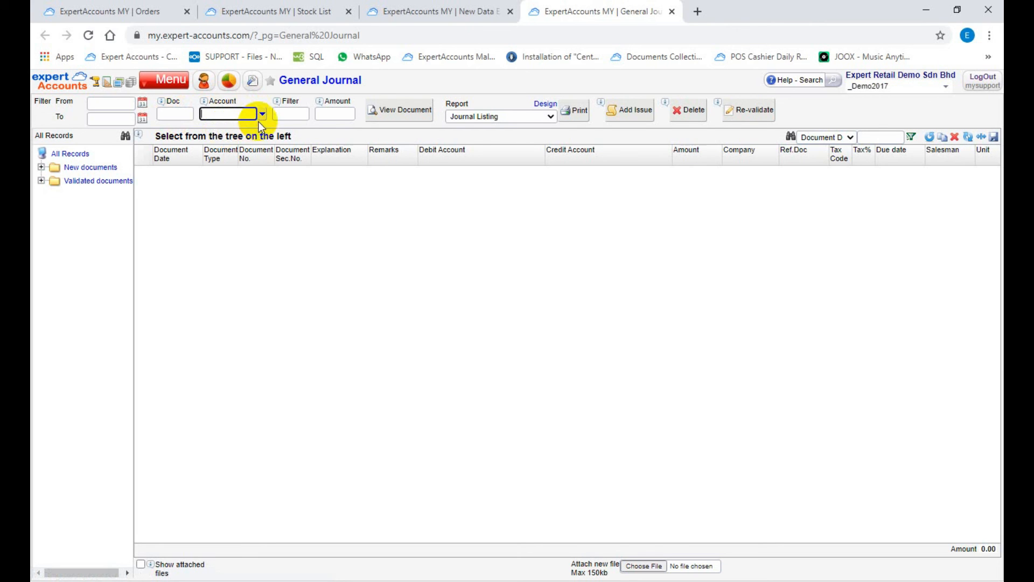
{"action": "left_click", "coordinate": [295, 112]}
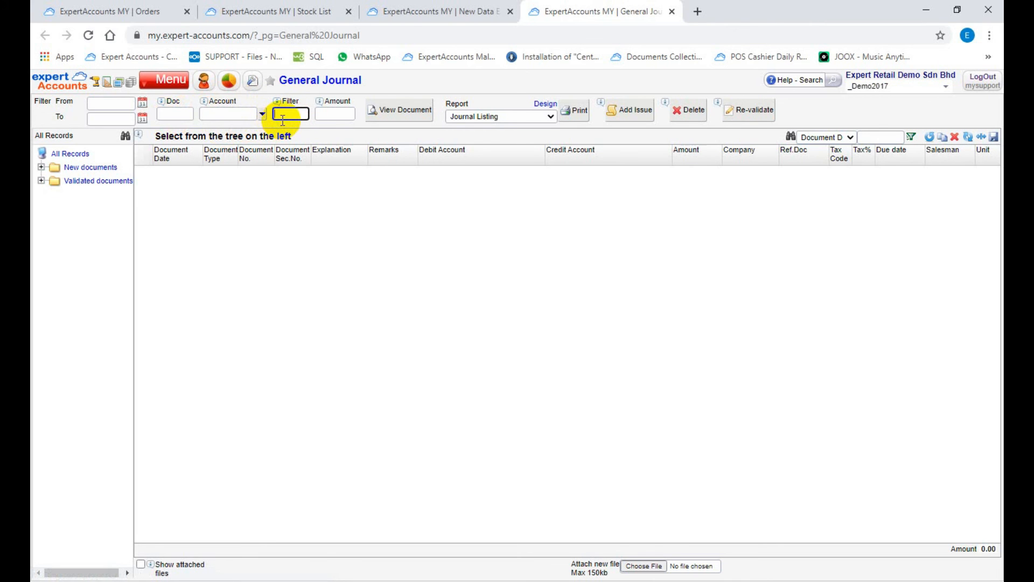
{"action": "mouse_move", "coordinate": [277, 102]}
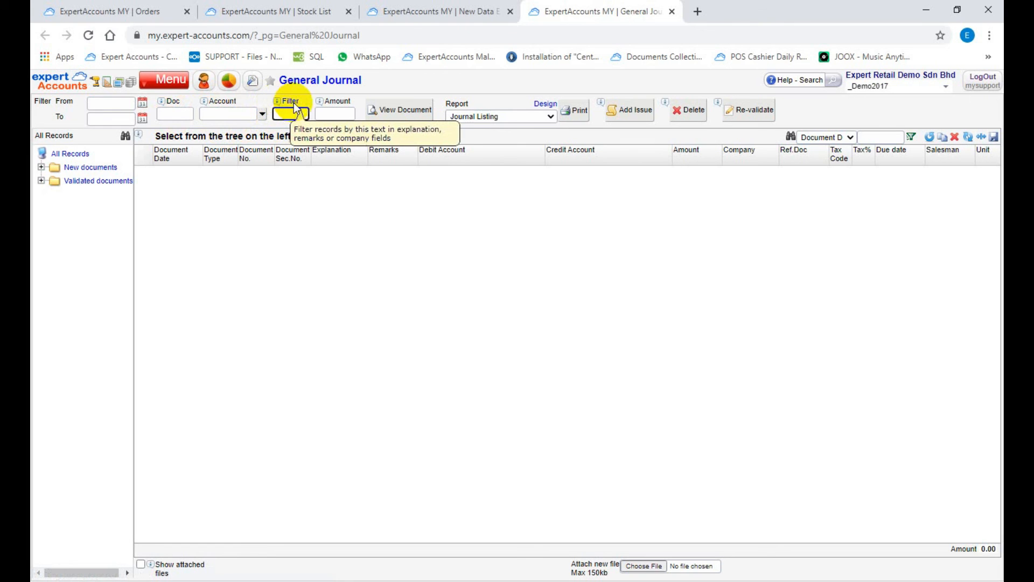
{"action": "mouse_move", "coordinate": [320, 104]}
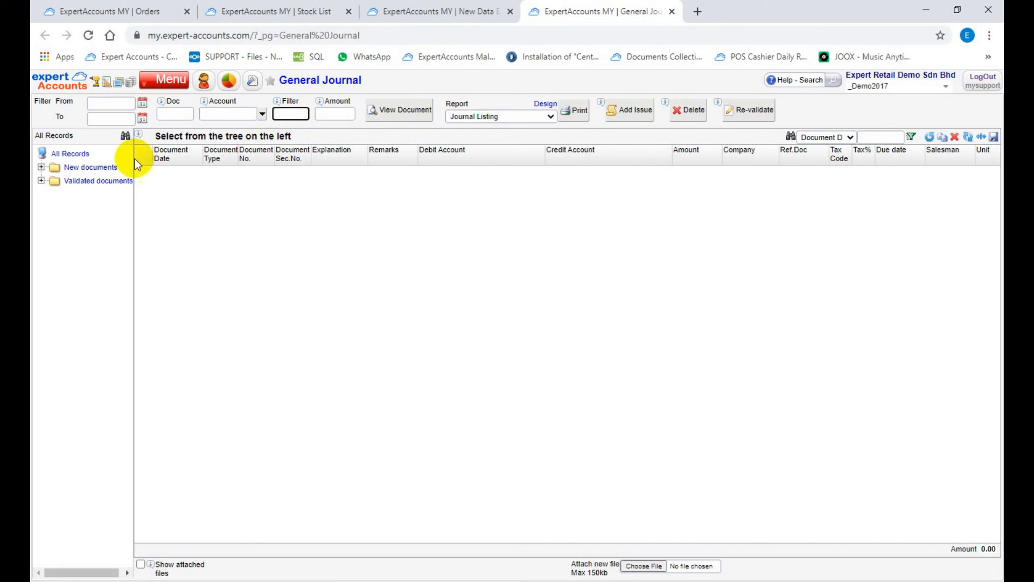
Expand the new and validated document folders, and list all new documents to examine their journal entries
{"action": "left_click", "coordinate": [41, 168]}
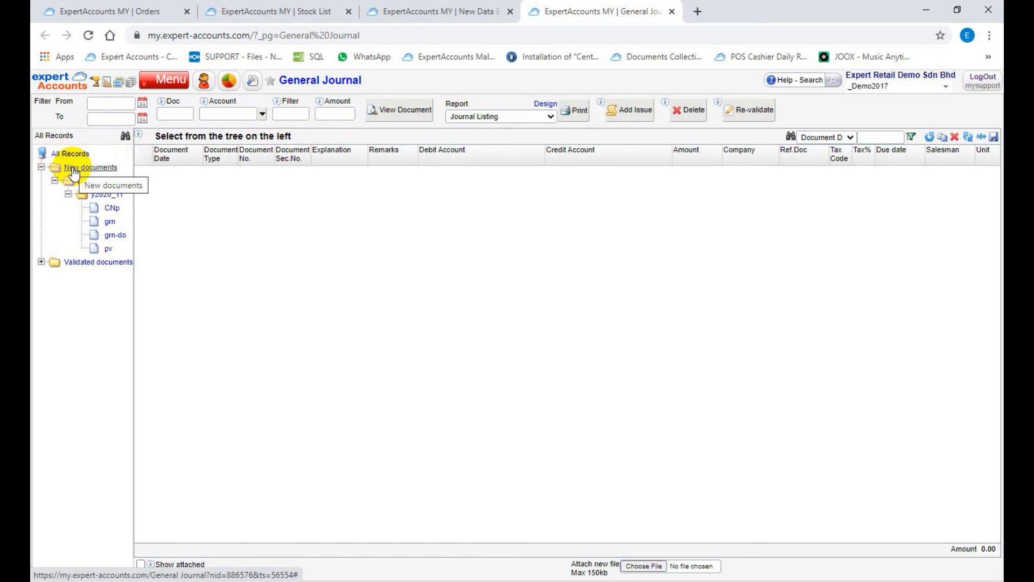
{"action": "left_click", "coordinate": [41, 262]}
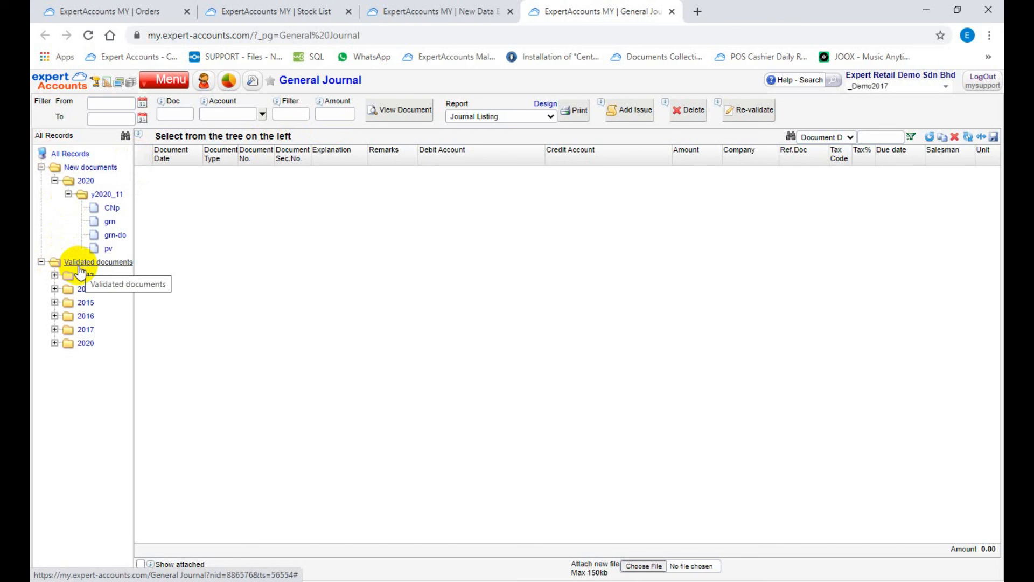
{"action": "left_click", "coordinate": [88, 168]}
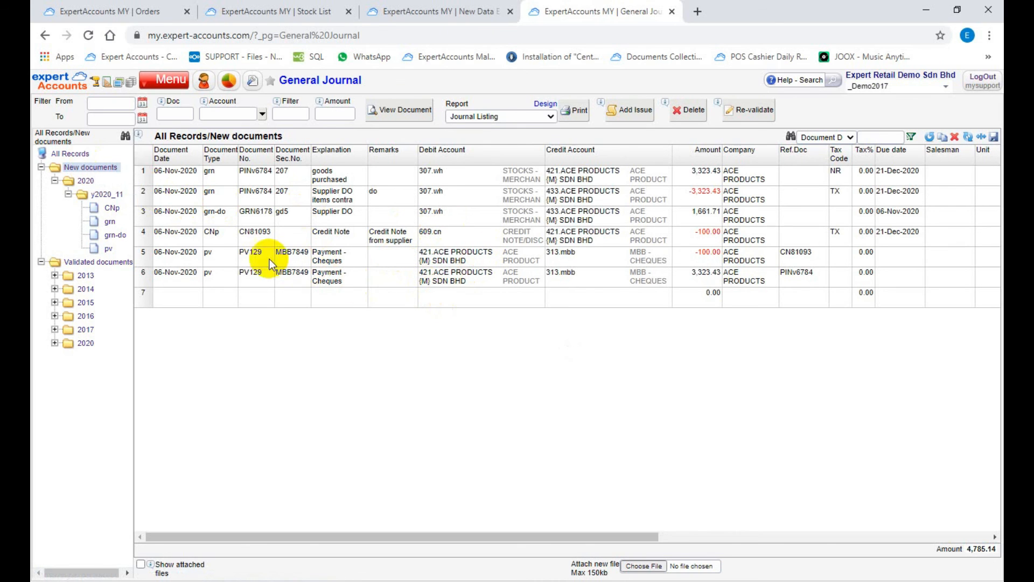
{"action": "left_click", "coordinate": [143, 213]}
{"action": "left_click", "coordinate": [143, 184]}
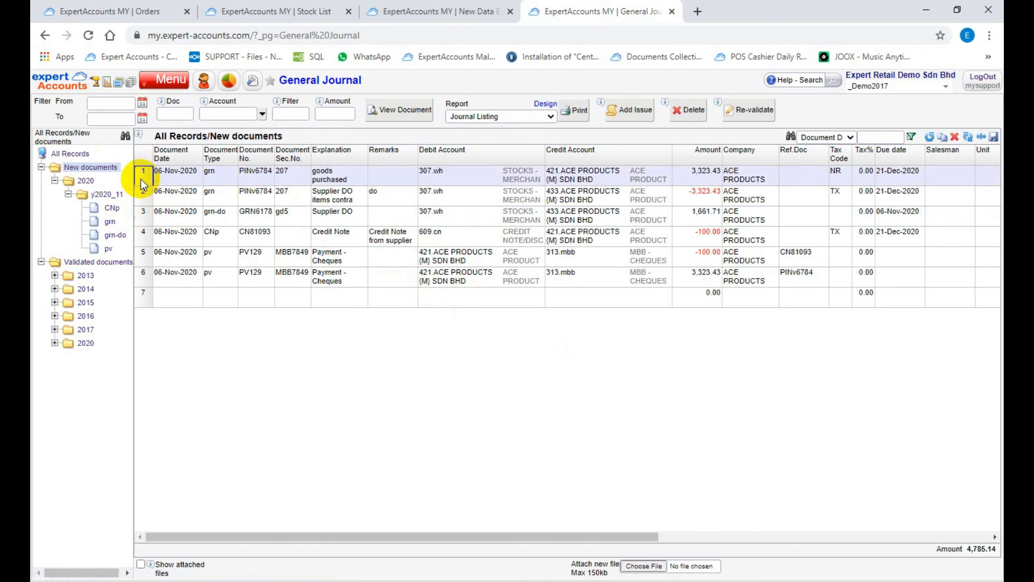
{"action": "left_click", "coordinate": [143, 237]}
{"action": "left_click", "coordinate": [143, 263]}
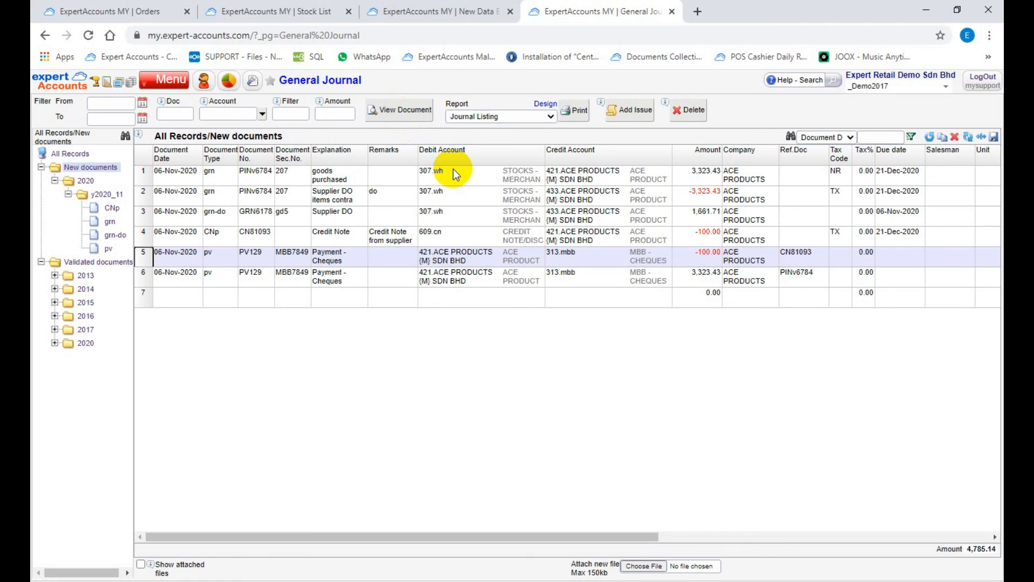
Examine the re-validation user and template options for the goods purchased entry of PINv6784, and close them without applying
{"action": "left_click", "coordinate": [148, 176]}
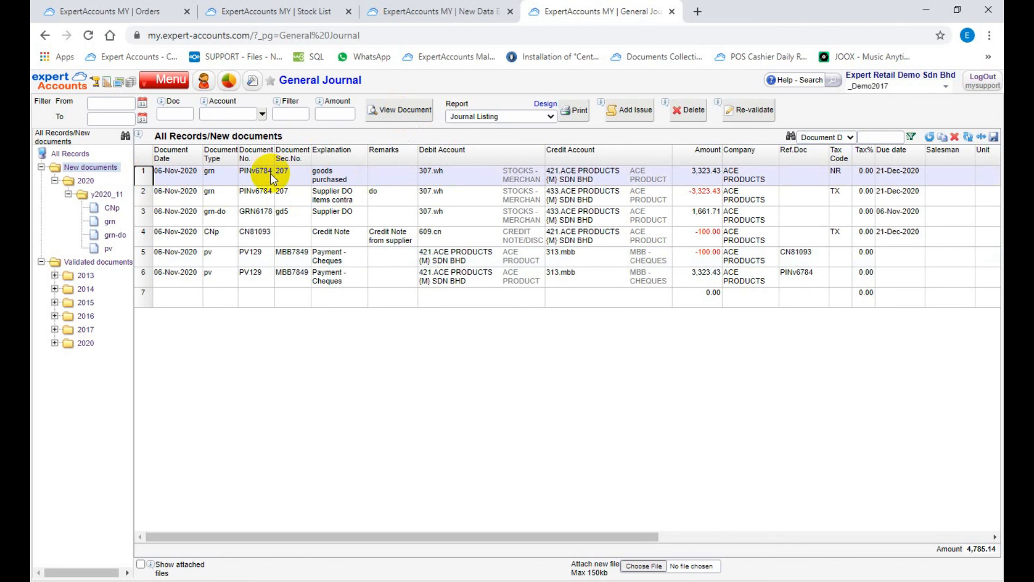
{"action": "left_click", "coordinate": [761, 114]}
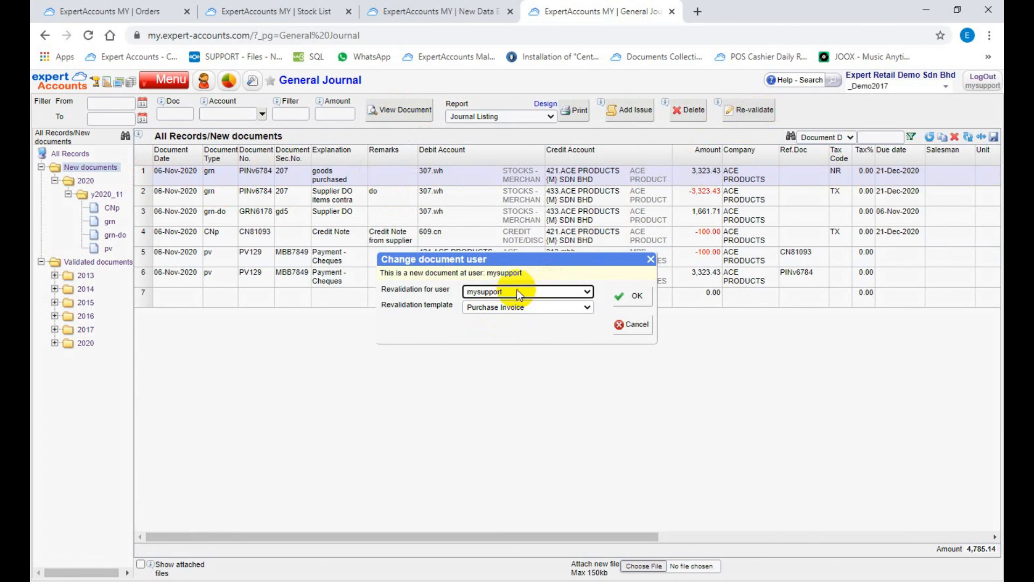
{"action": "left_click", "coordinate": [619, 326]}
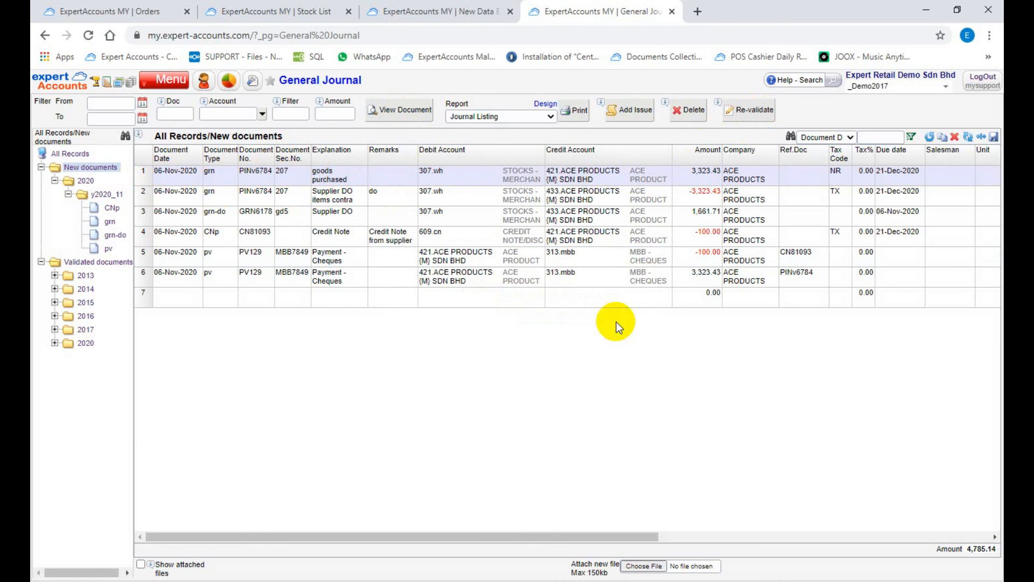